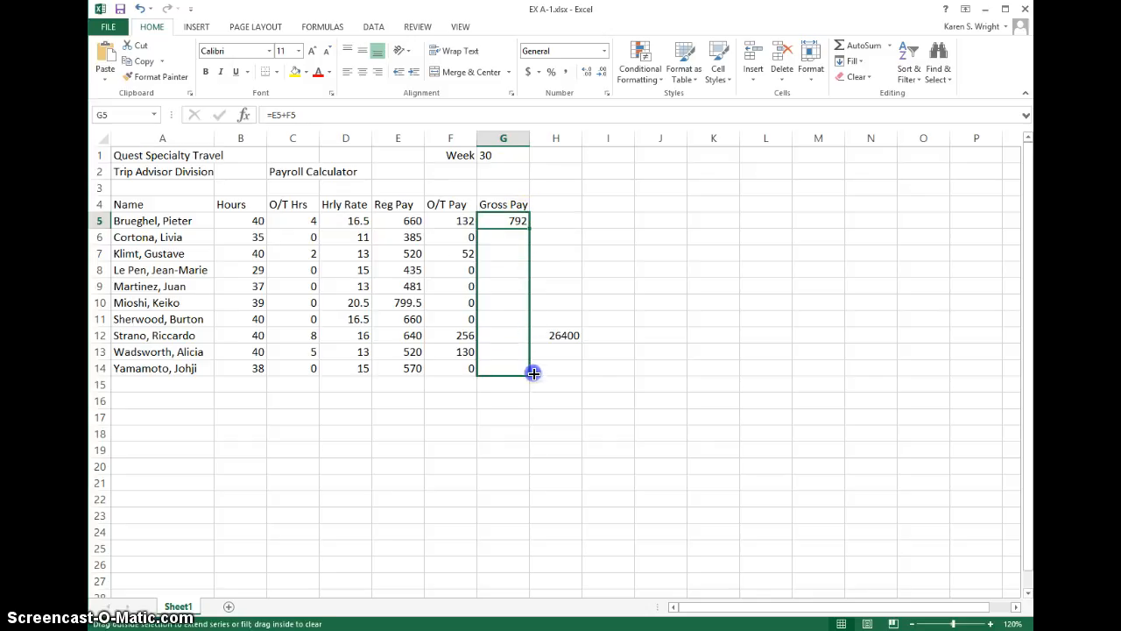
# Step: Fill the Gross Pay formula from G5 down through G14 and check the copied formulas' cell references
pyautogui.moveTo(533, 372); pyautogui.dragTo(533, 373)
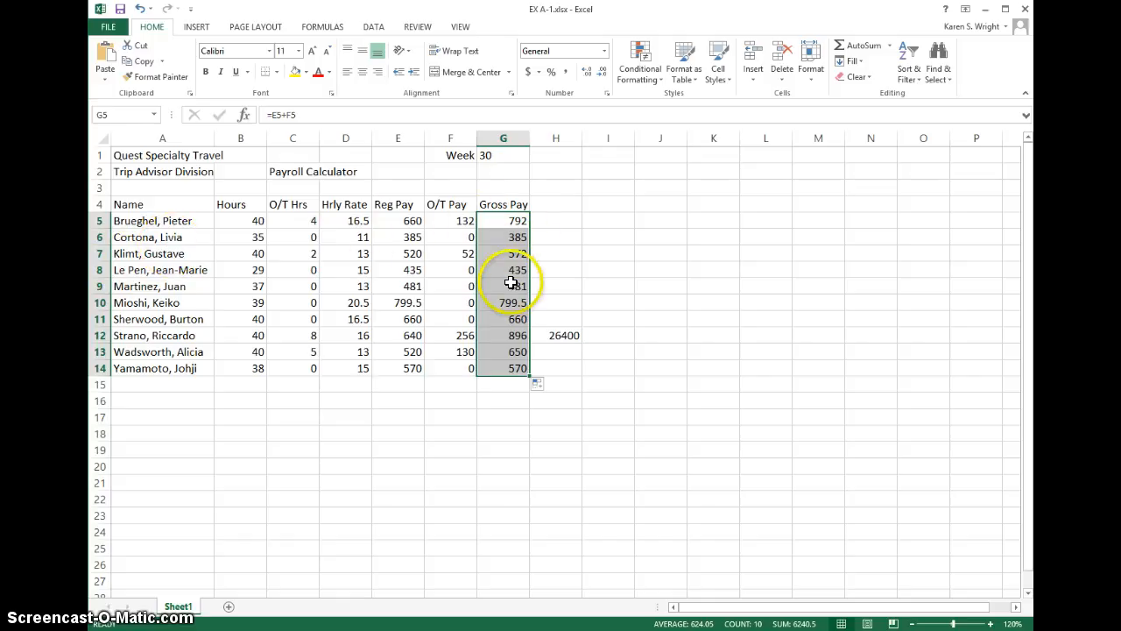
pyautogui.click(514, 220)
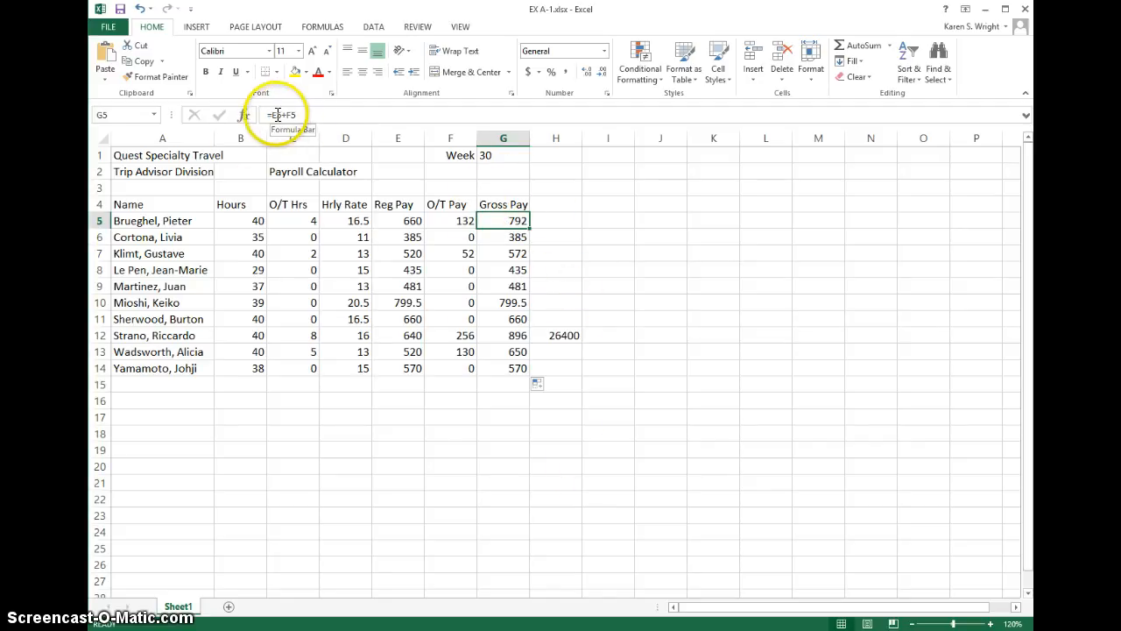
pyautogui.click(511, 237)
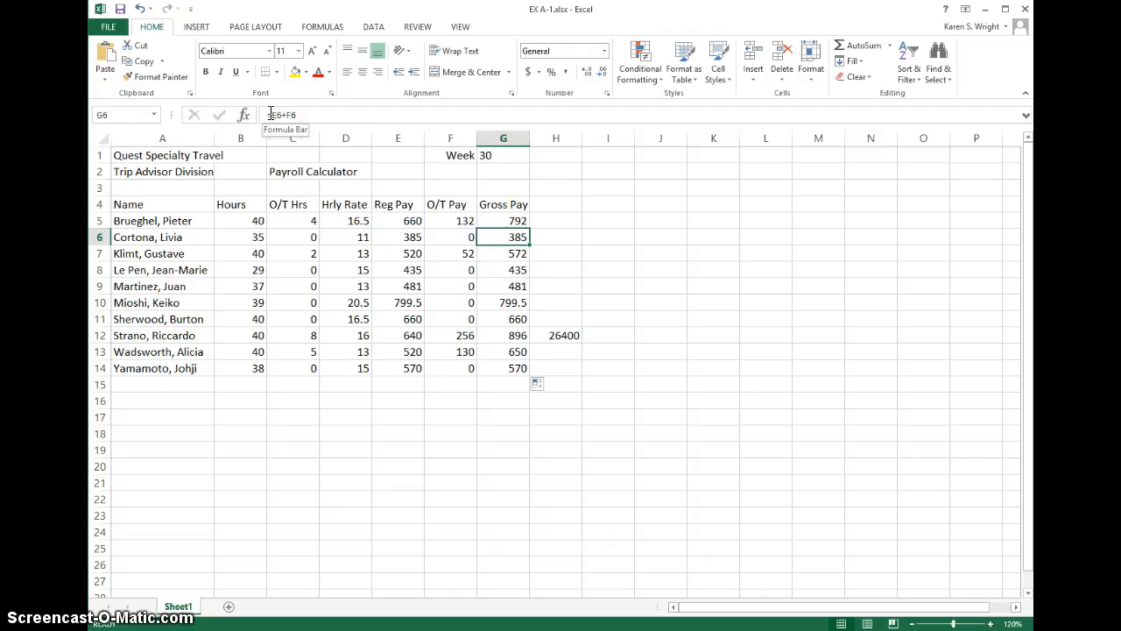
pyautogui.click(500, 216)
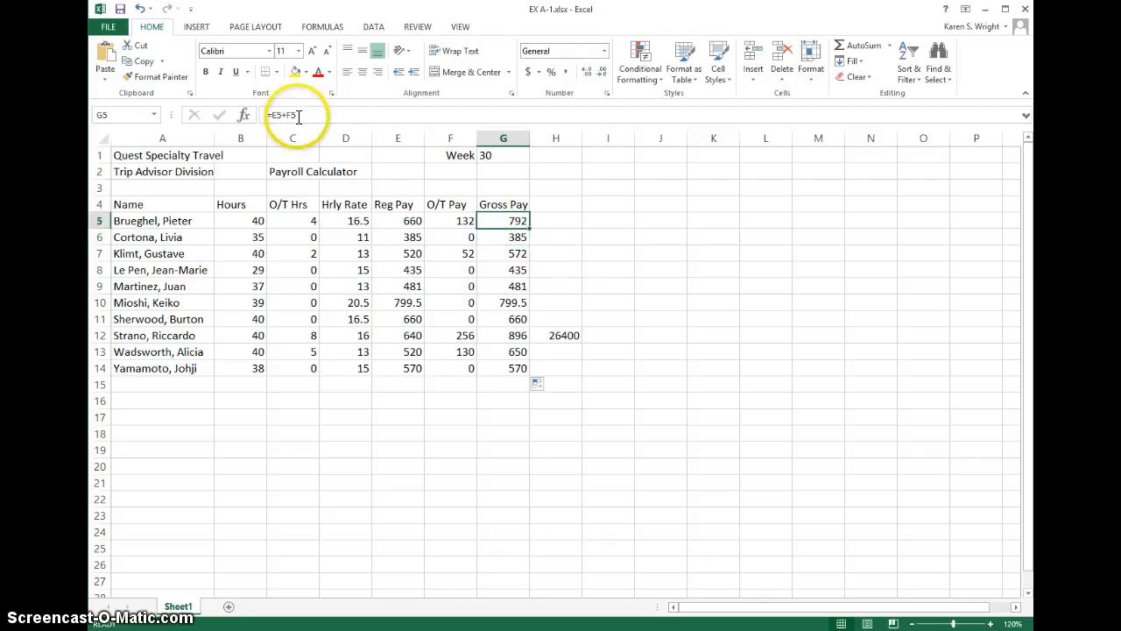
pyautogui.click(503, 236)
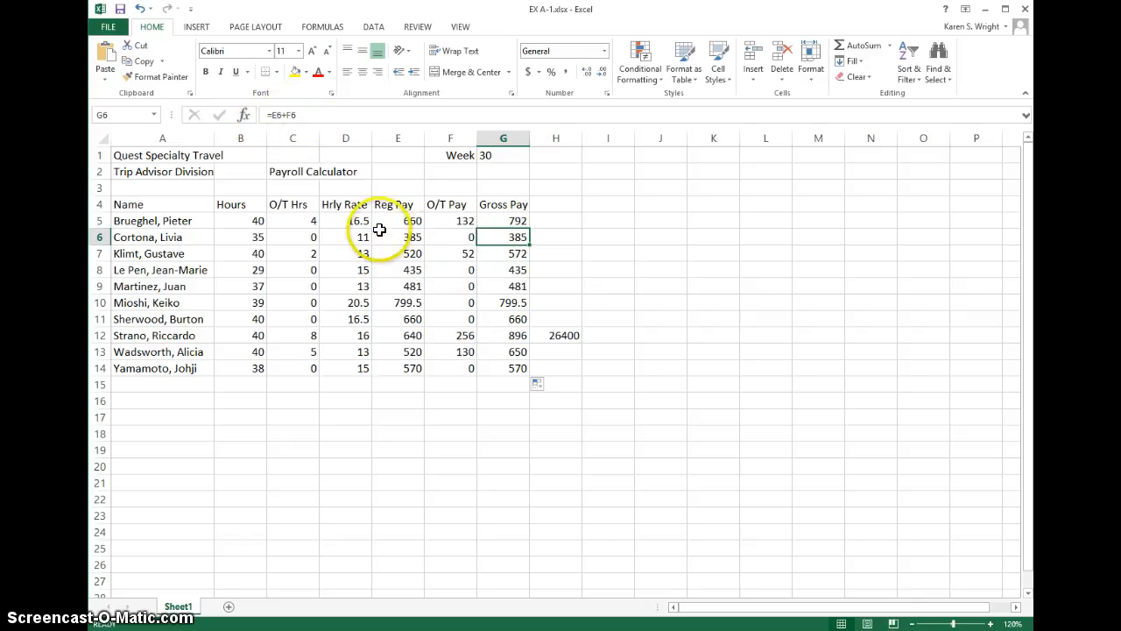
pyautogui.click(519, 253)
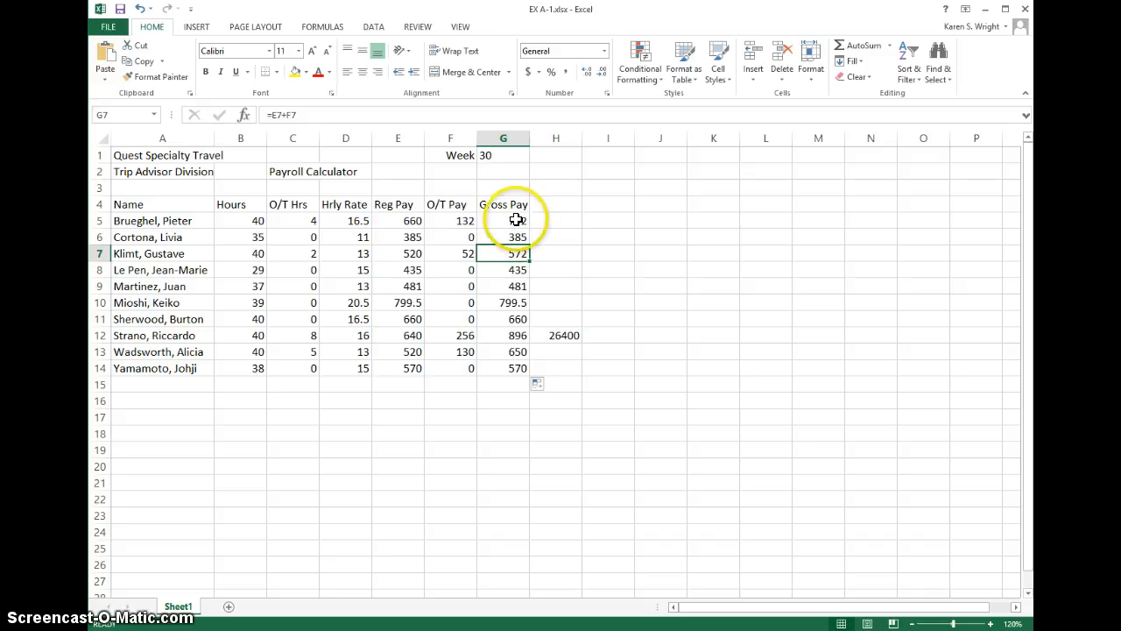
pyautogui.click(510, 368)
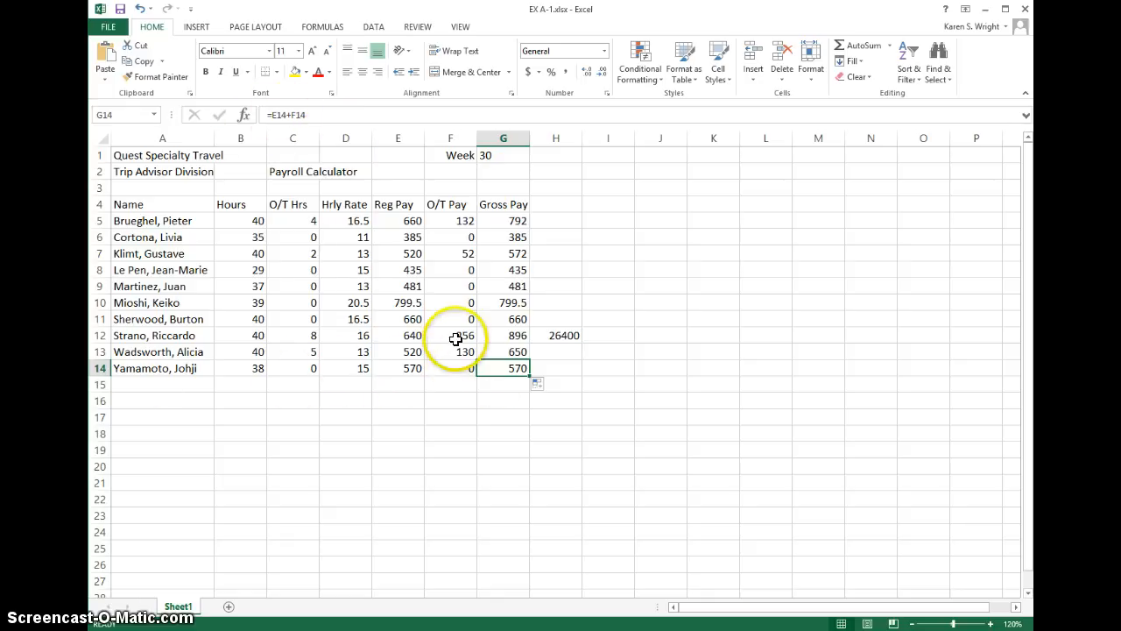
pyautogui.click(554, 366)
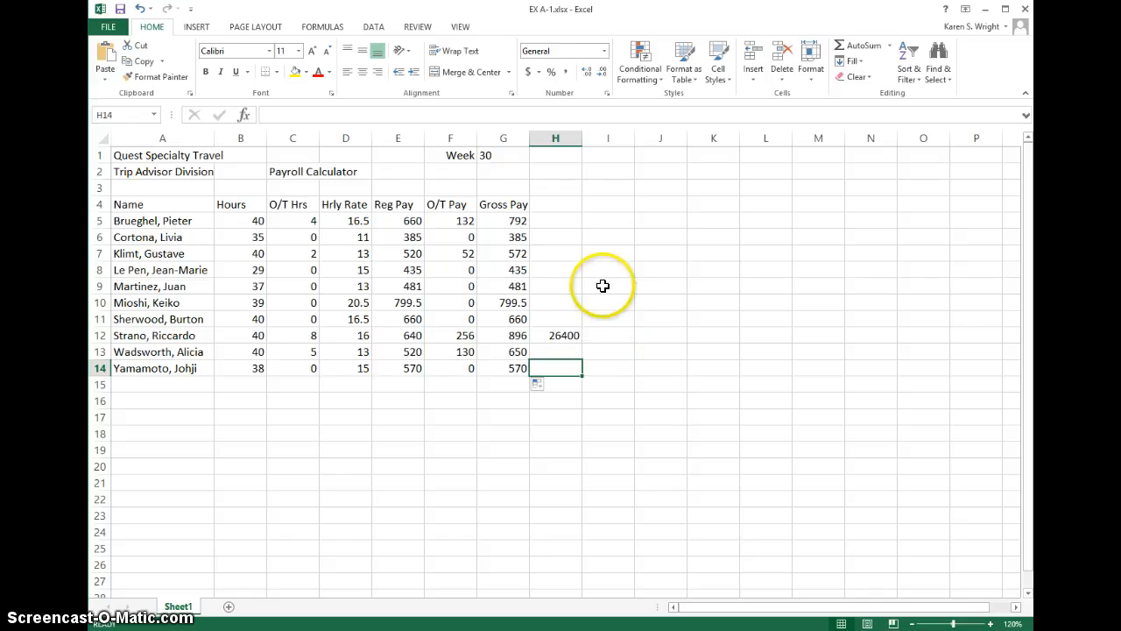
# Step: Enter January in J3 and fill the month series down through December in J14
pyautogui.click(656, 186)
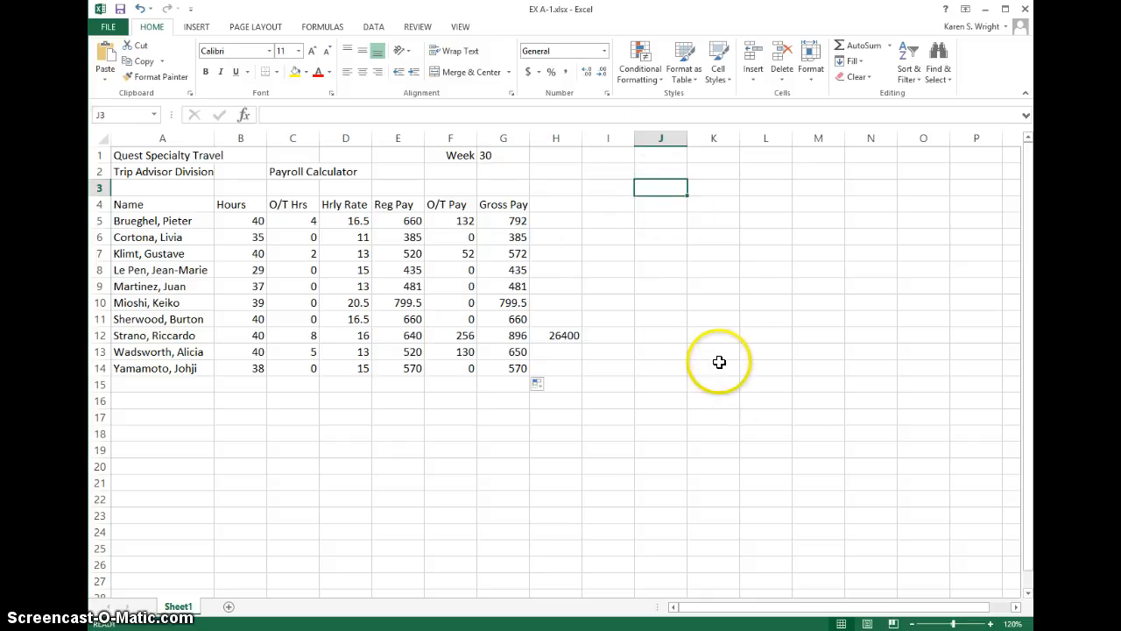
pyautogui.write('January')
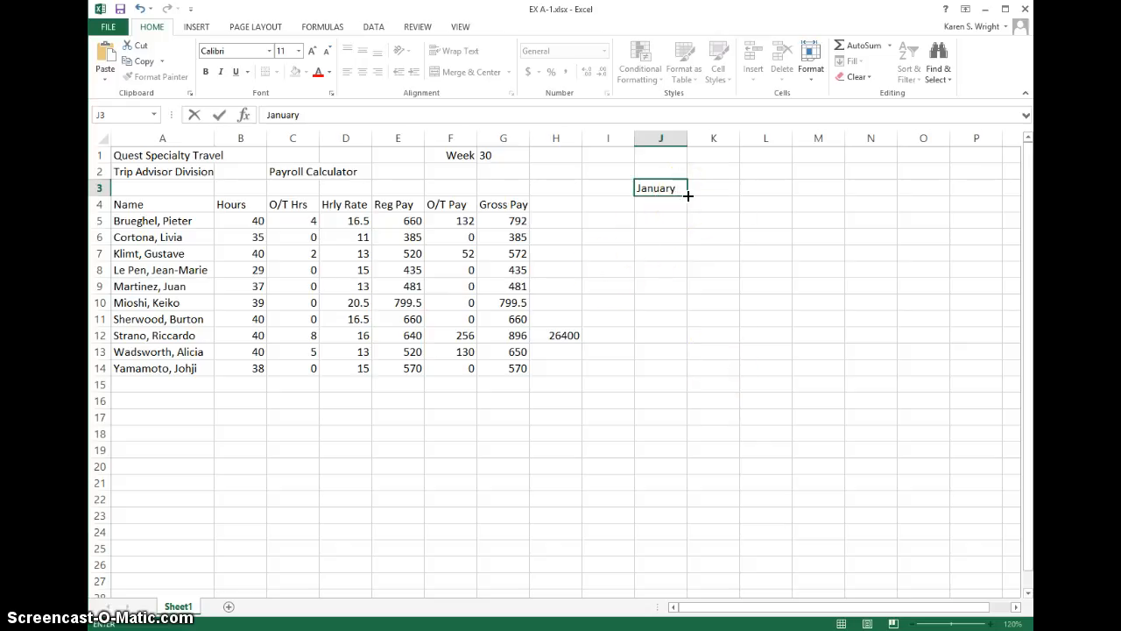
pyautogui.moveTo(689, 196); pyautogui.dragTo(679, 383)
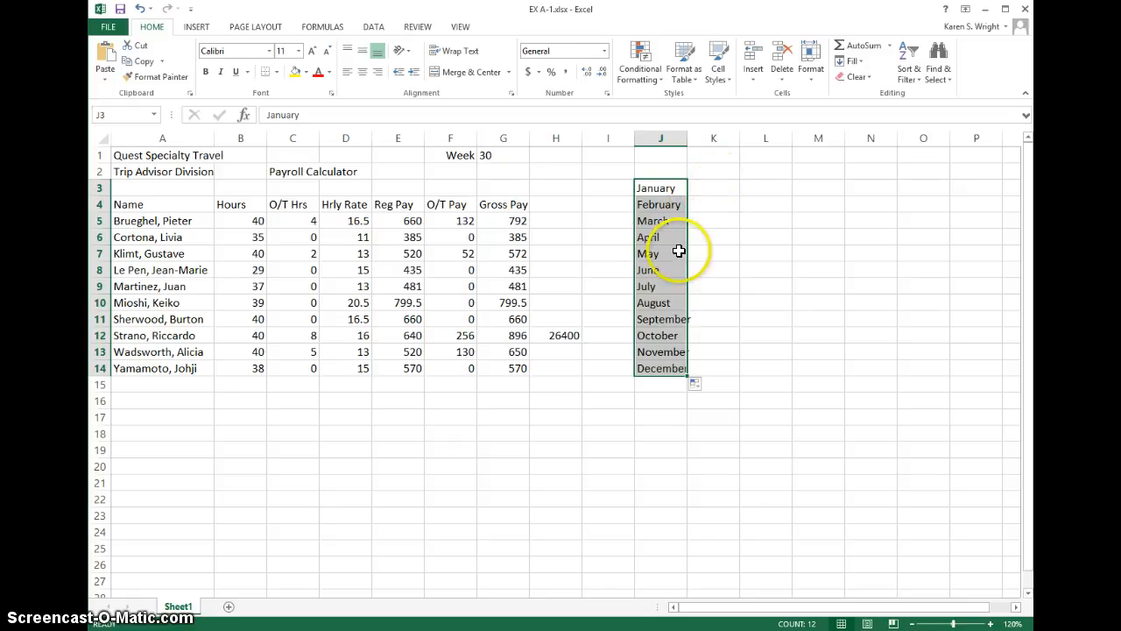
# Step: Enter Mon in K3 and fill the weekday series down through Sun in K9
pyautogui.click(728, 182)
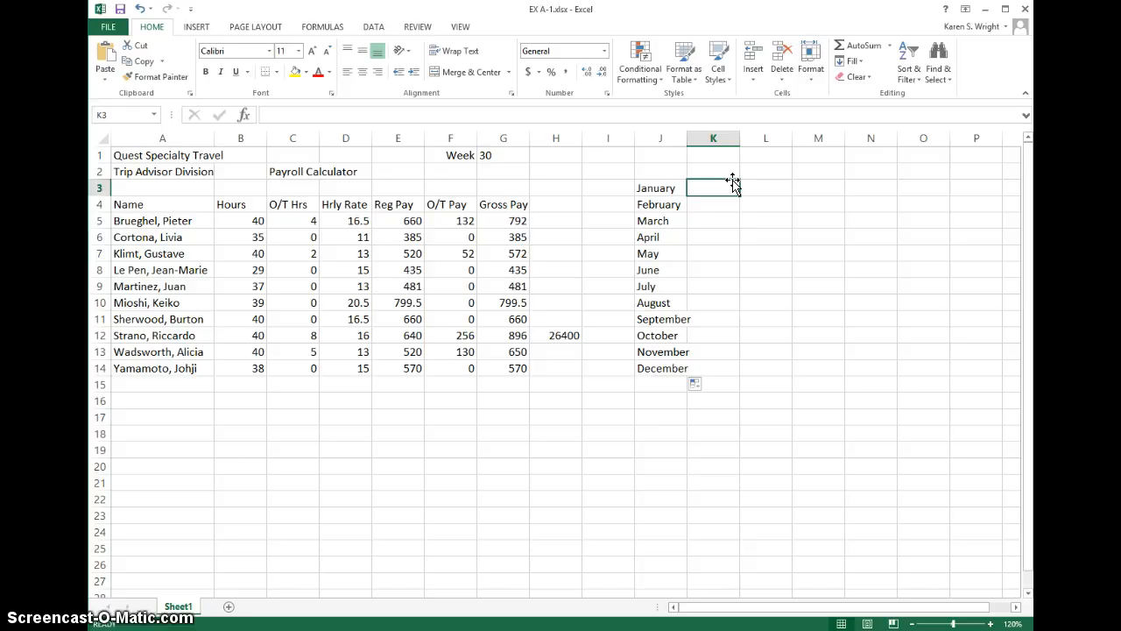
pyautogui.write('Mon')
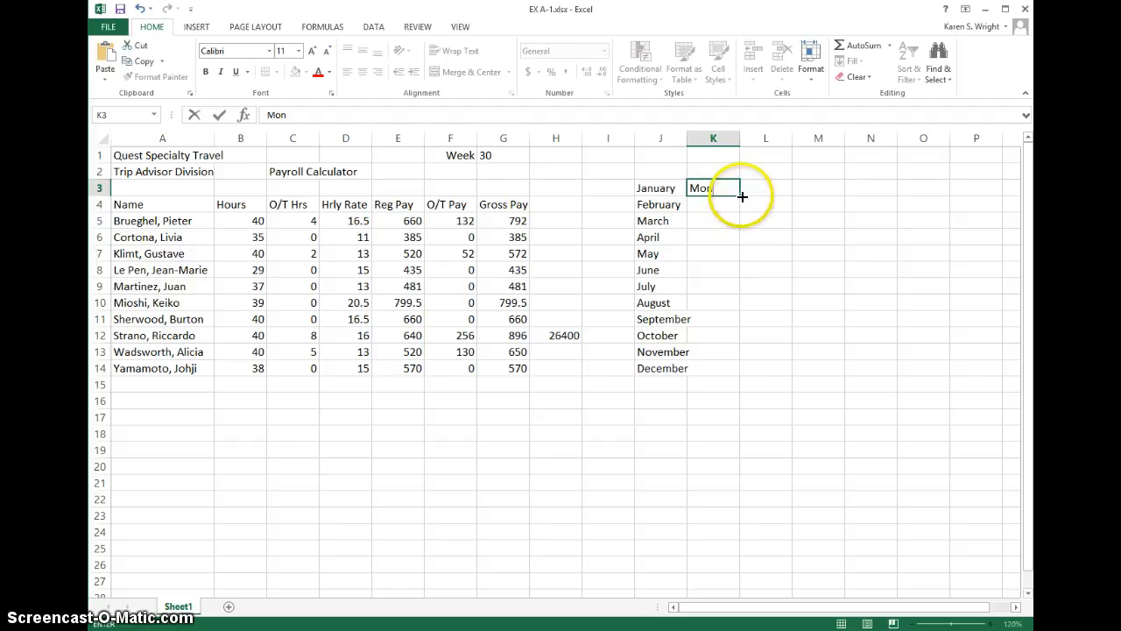
pyautogui.moveTo(739, 196); pyautogui.dragTo(729, 295)
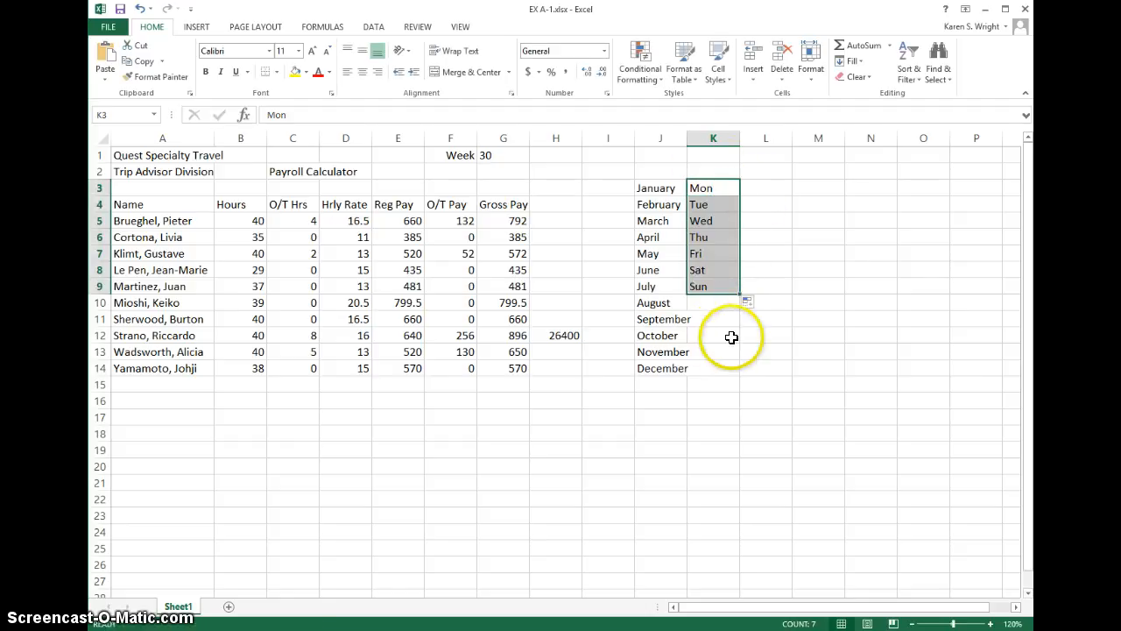
# Step: Enter Qtr1 in L3 and fill the quarter series down through Qtr4 in L6
pyautogui.click(767, 184)
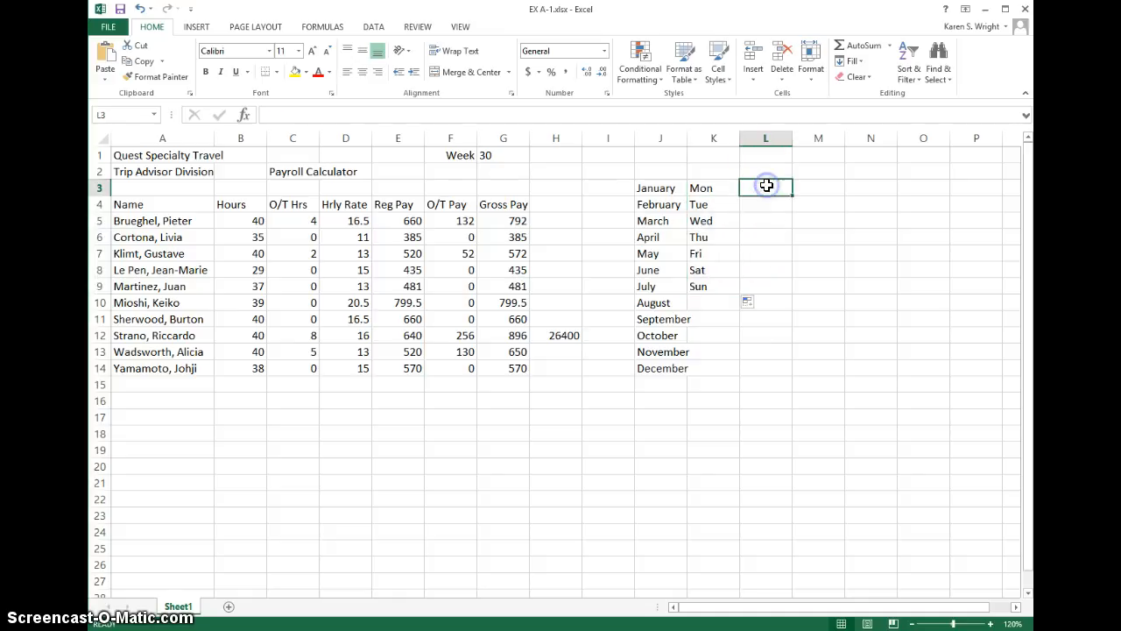
pyautogui.write('Qt')
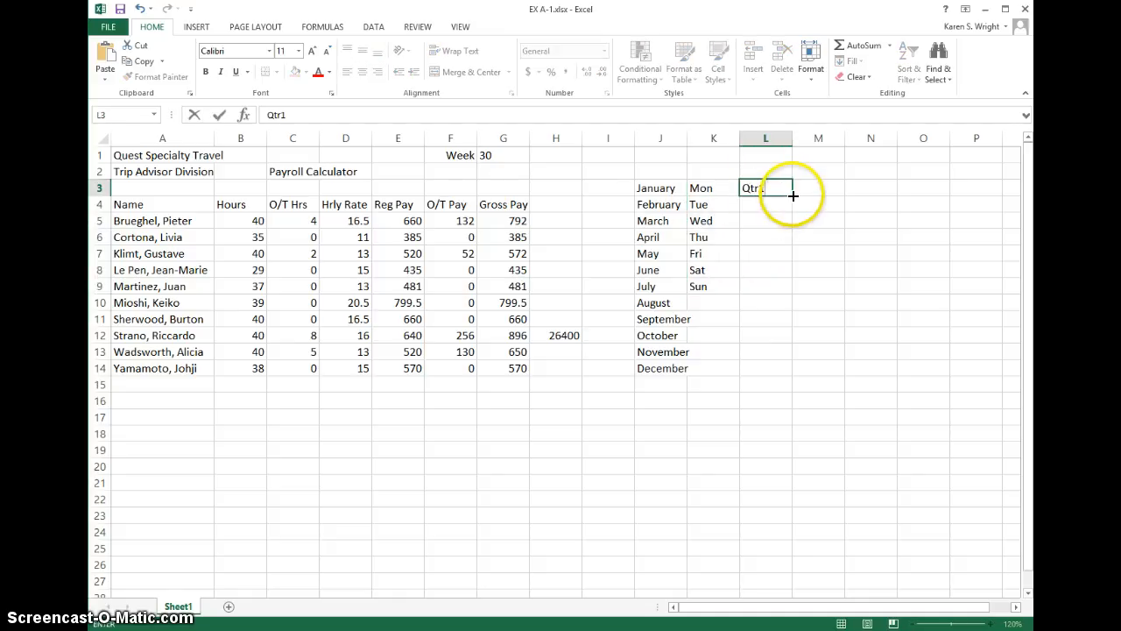
pyautogui.write('r1')
pyautogui.moveTo(793, 195); pyautogui.dragTo(793, 244)
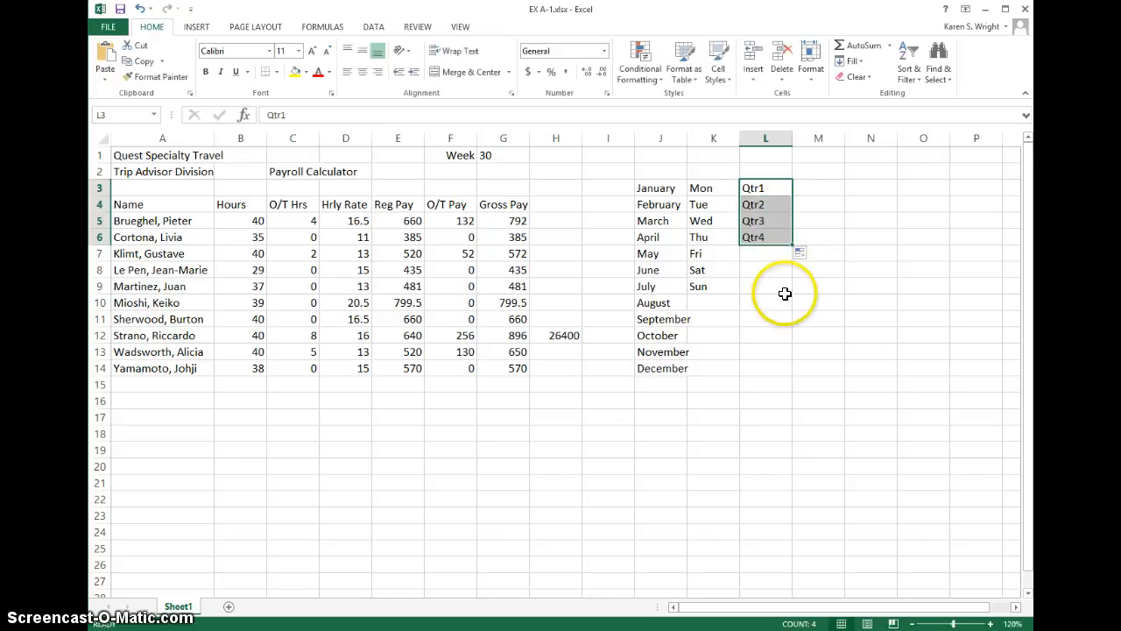
pyautogui.click(829, 186)
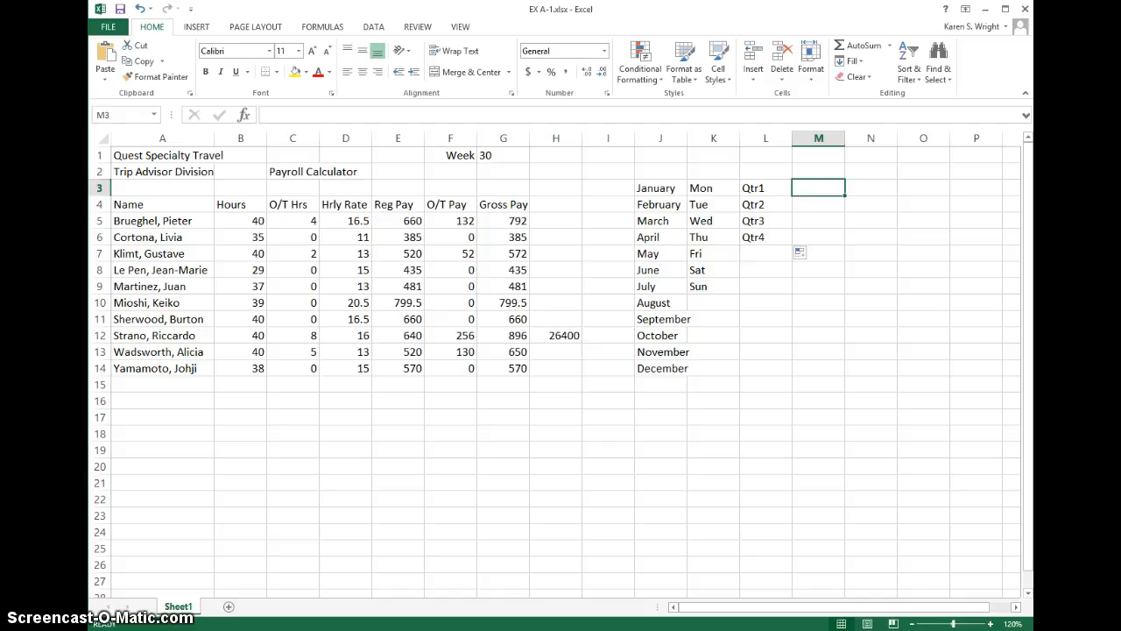
# Step: Insert a new column before the Name column and number the employees 1 to 10 in A5:A14 by extending the series 1, 2
pyautogui.rightClick(167, 136)
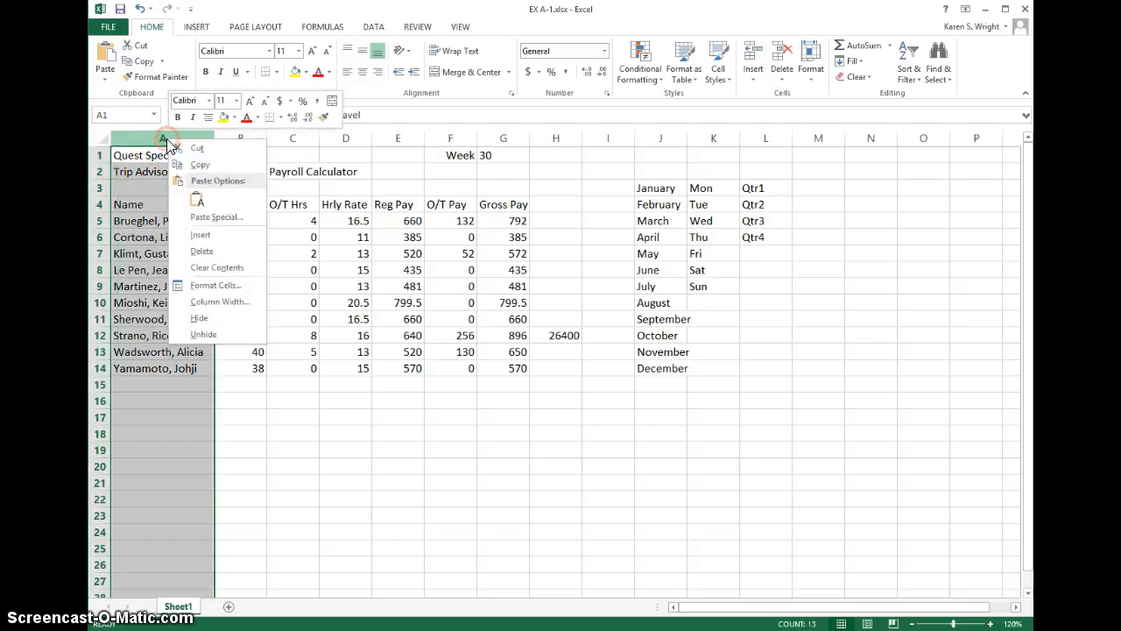
pyautogui.click(200, 235)
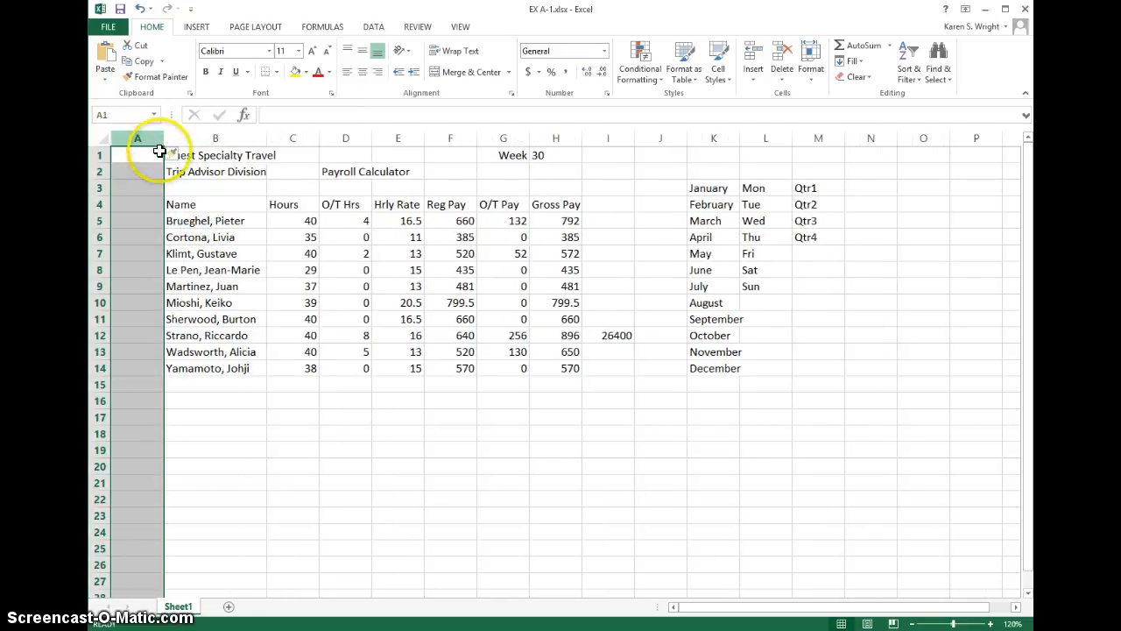
pyautogui.click(136, 220)
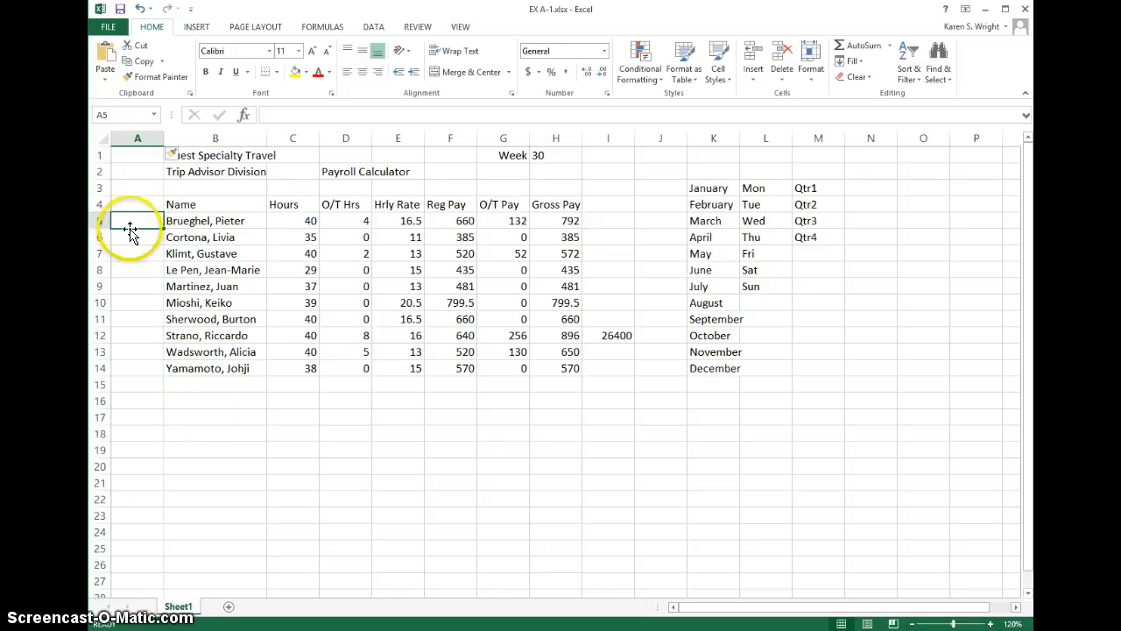
pyautogui.write('1')
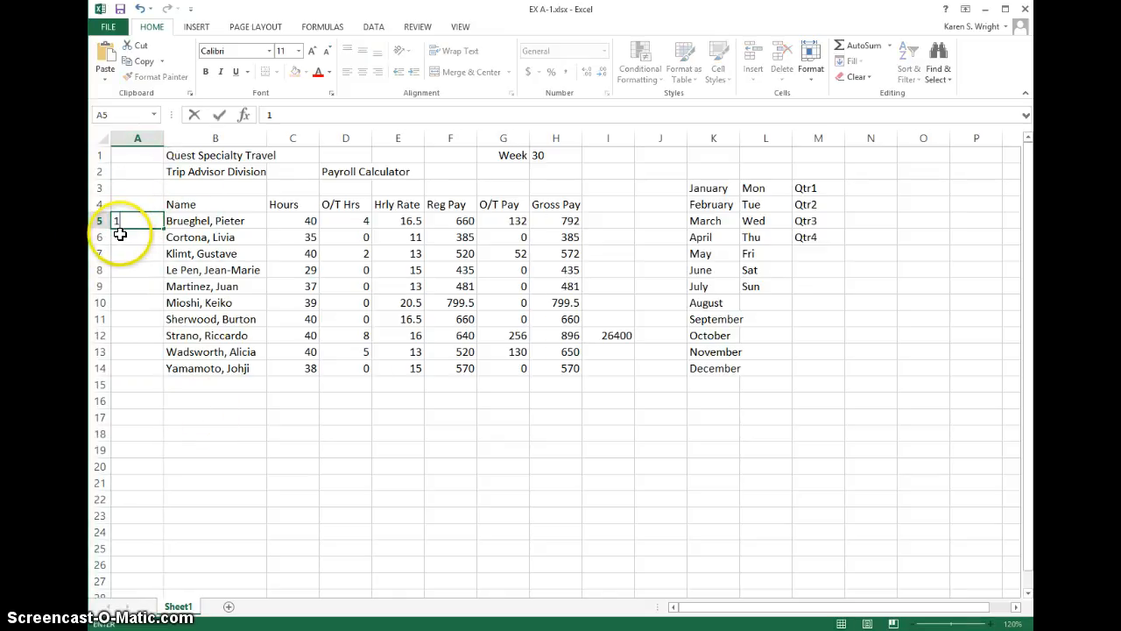
pyautogui.press('Return')
pyautogui.write('2')
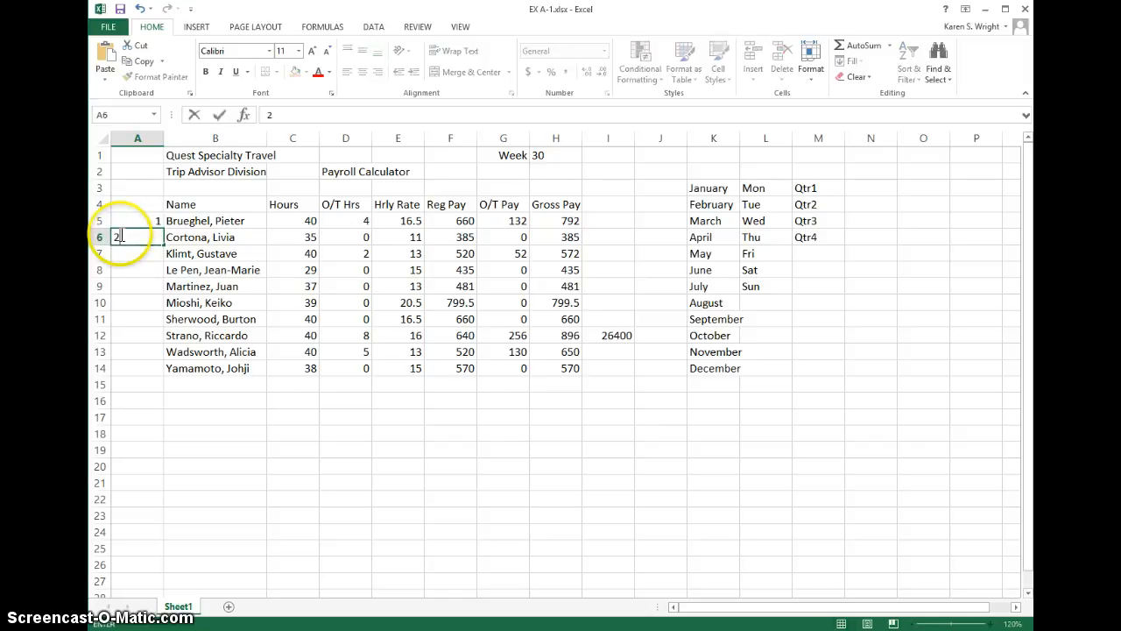
pyautogui.press('Return')
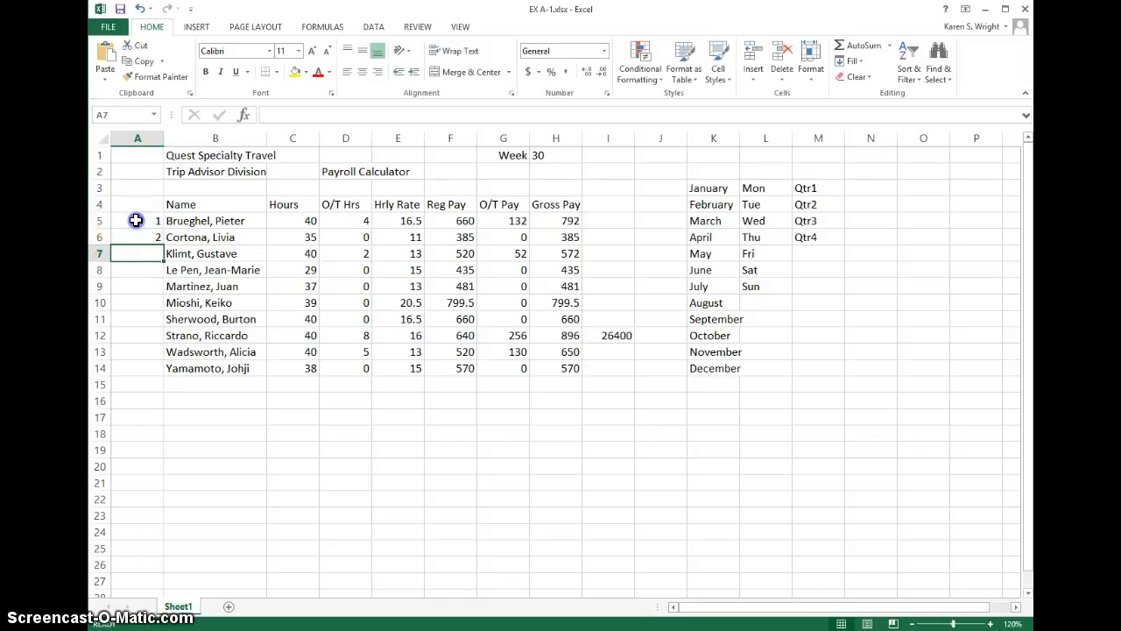
pyautogui.moveTo(137, 219); pyautogui.dragTo(137, 231)
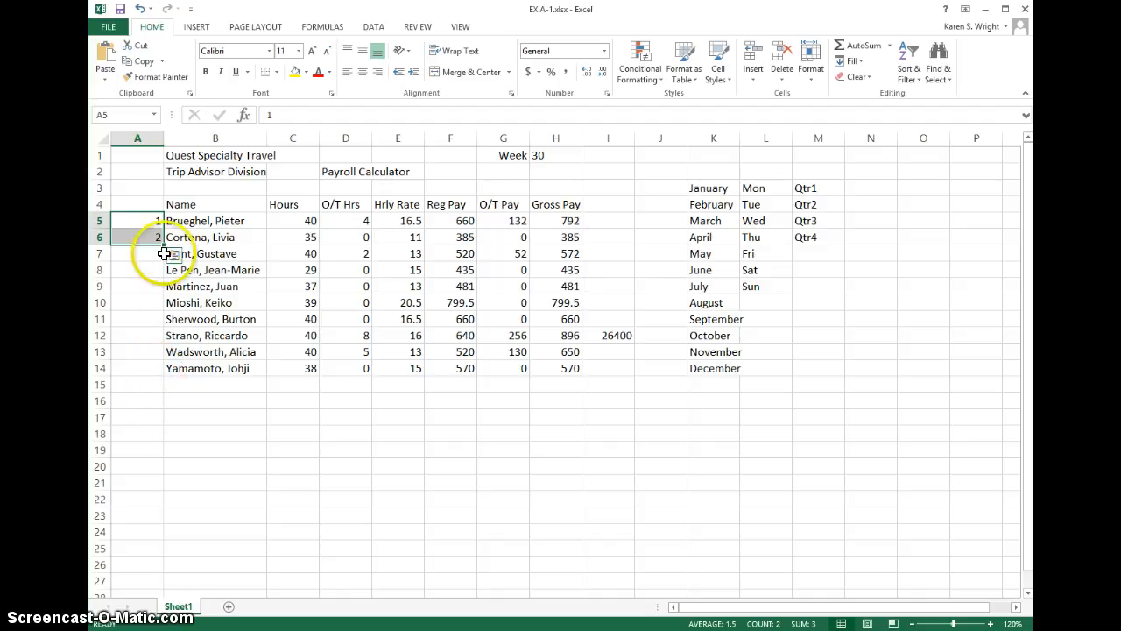
pyautogui.moveTo(165, 246); pyautogui.dragTo(165, 246)
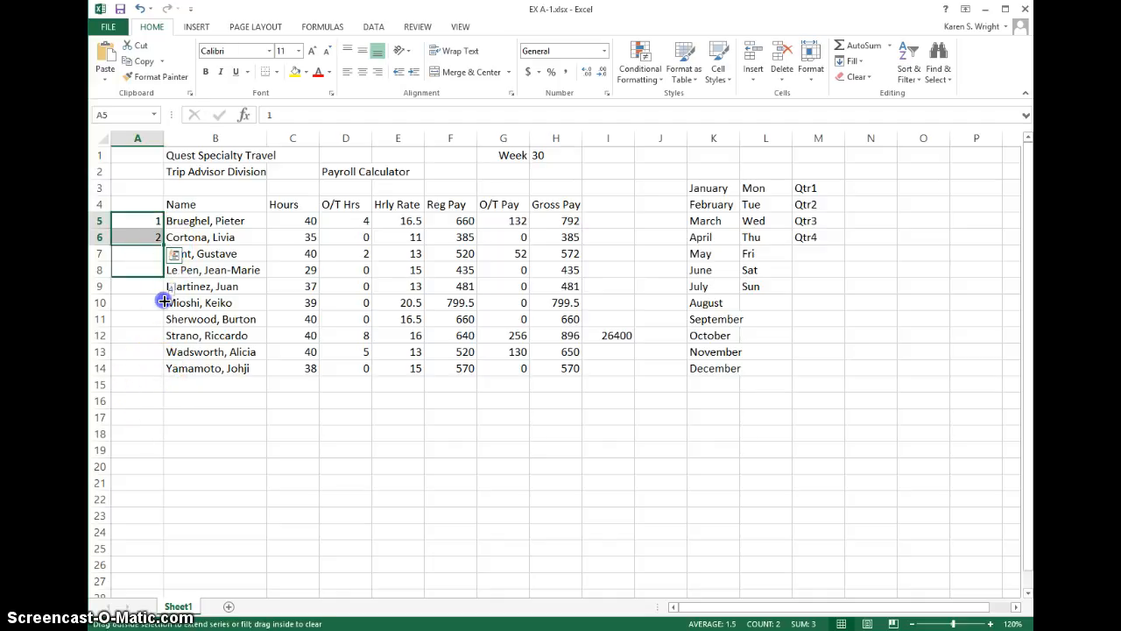
pyautogui.moveTo(160, 373); pyautogui.dragTo(158, 370)
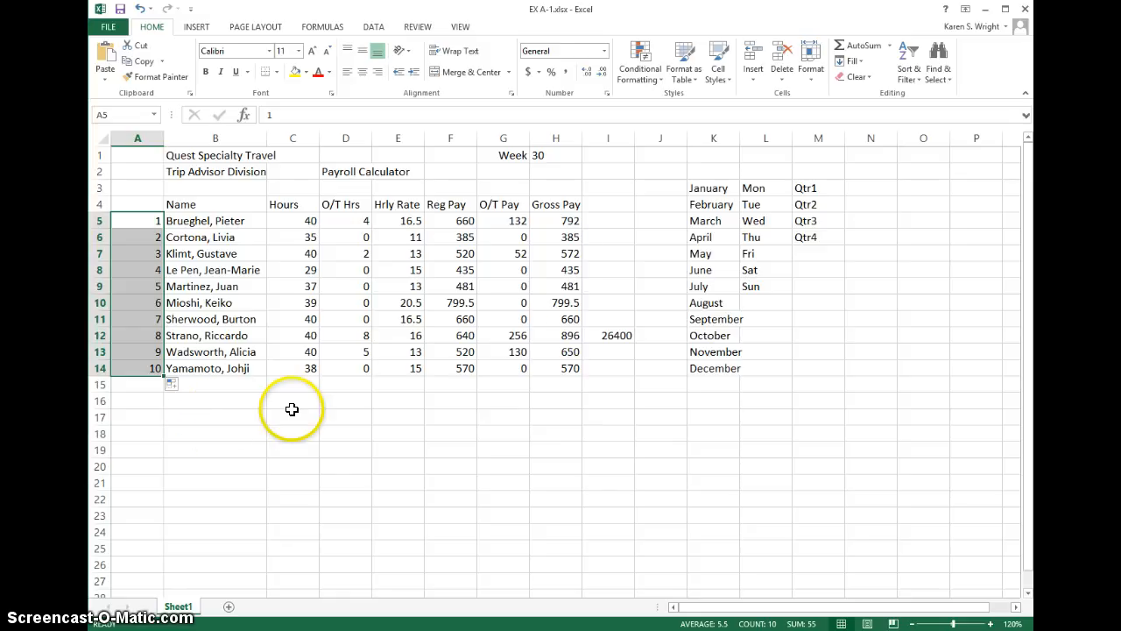
pyautogui.click(233, 368)
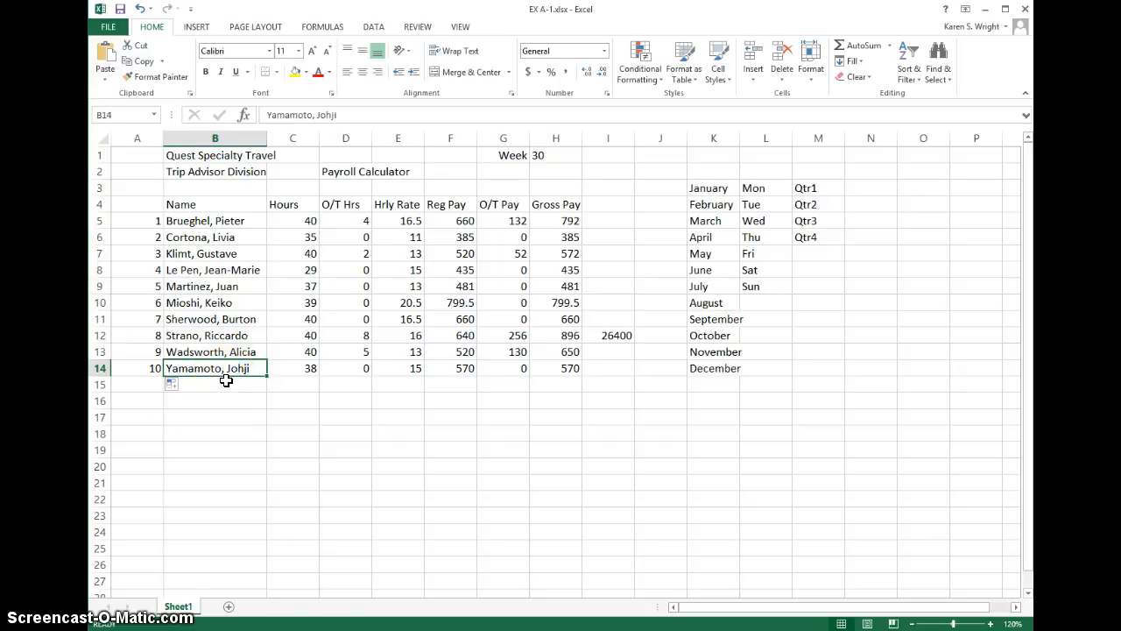
pyautogui.write('Ya')
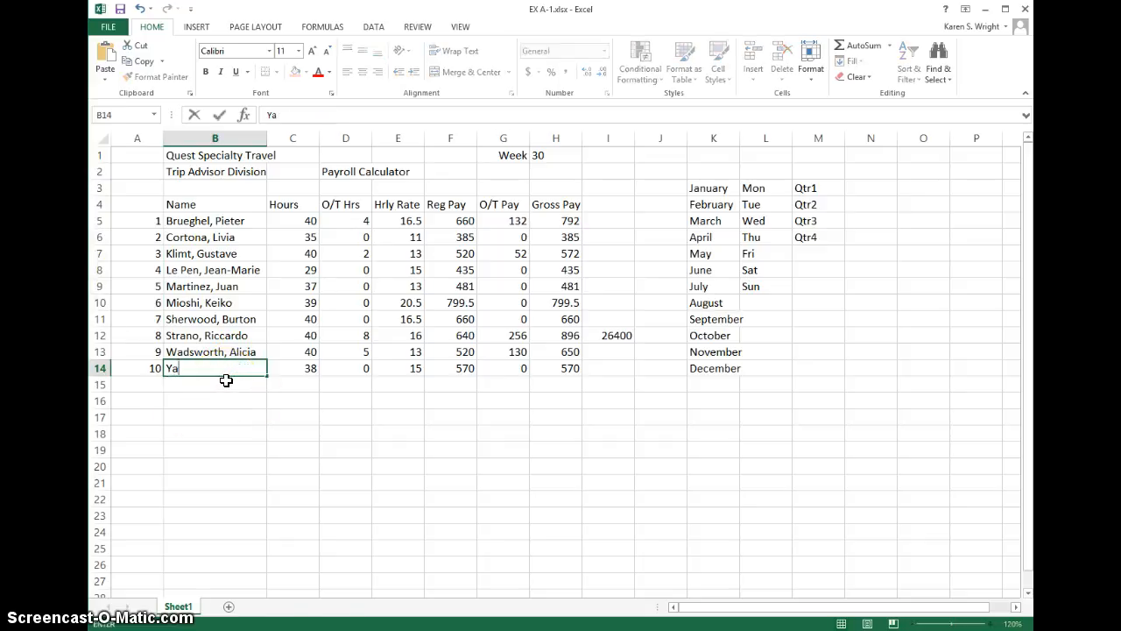
pyautogui.click(138, 9)
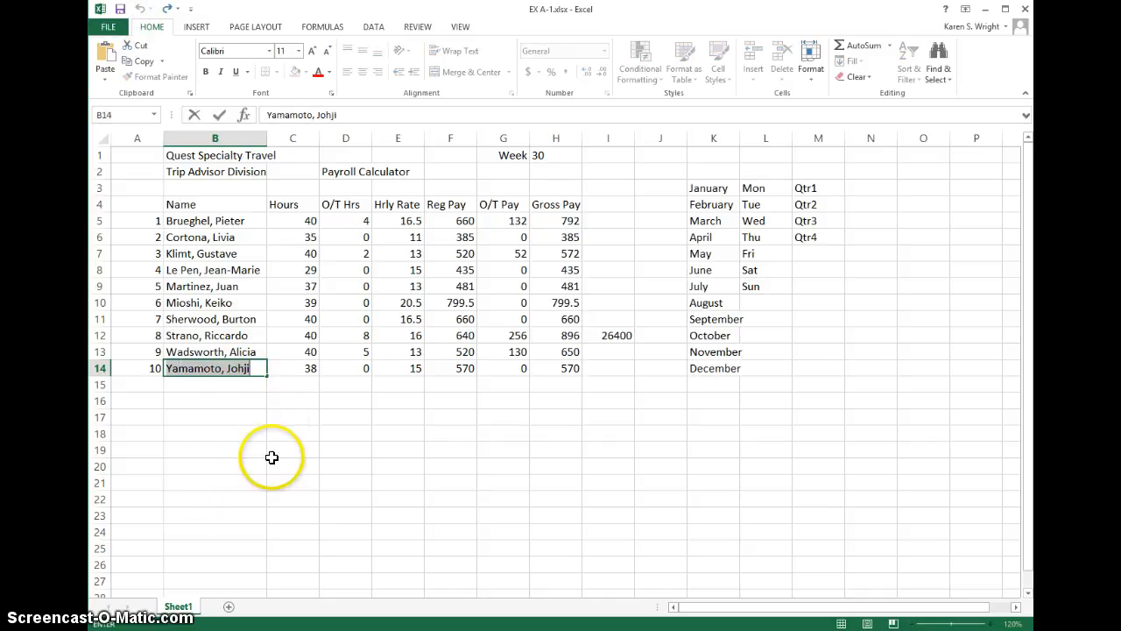
pyautogui.click(238, 404)
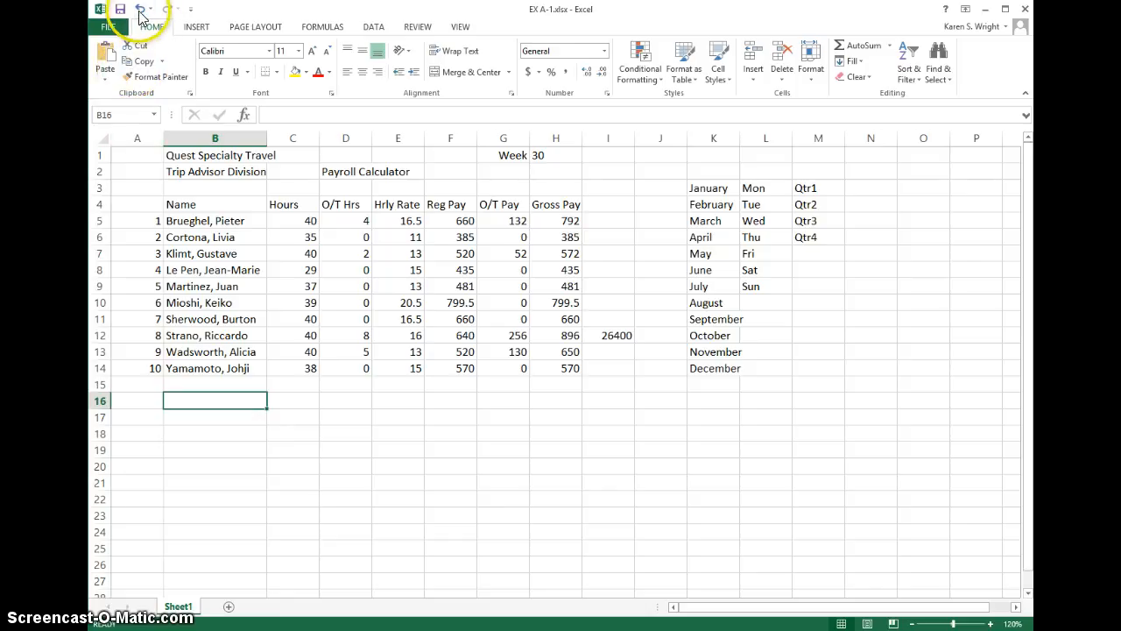
# Step: Insert the letter n after the h in the first name of the employee in B14
pyautogui.click(213, 368)
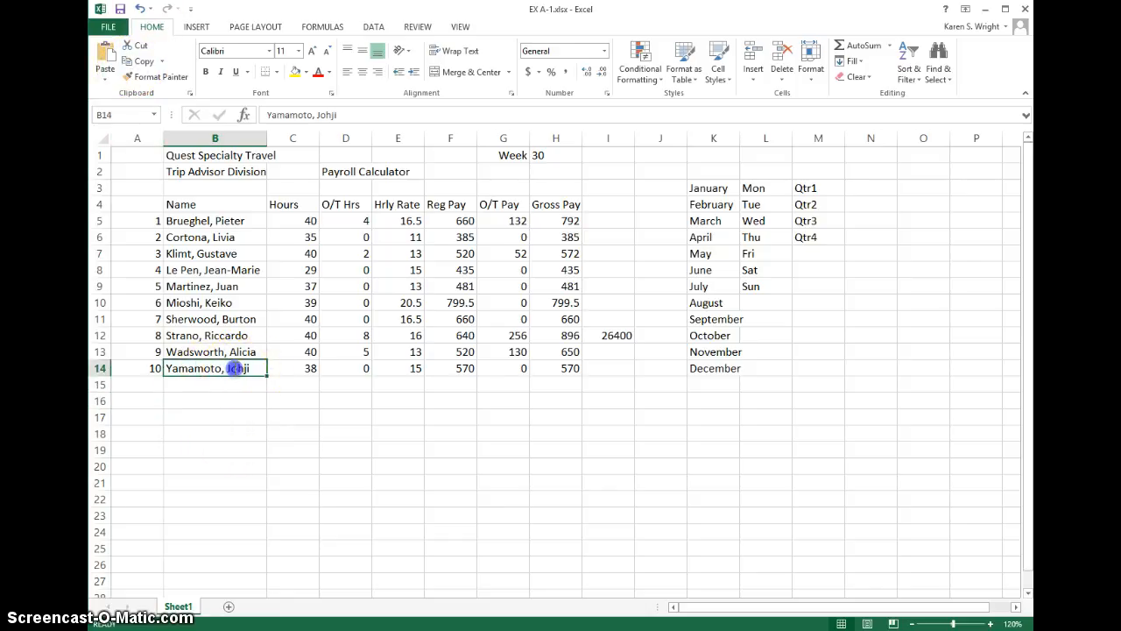
pyautogui.doubleClick(236, 368)
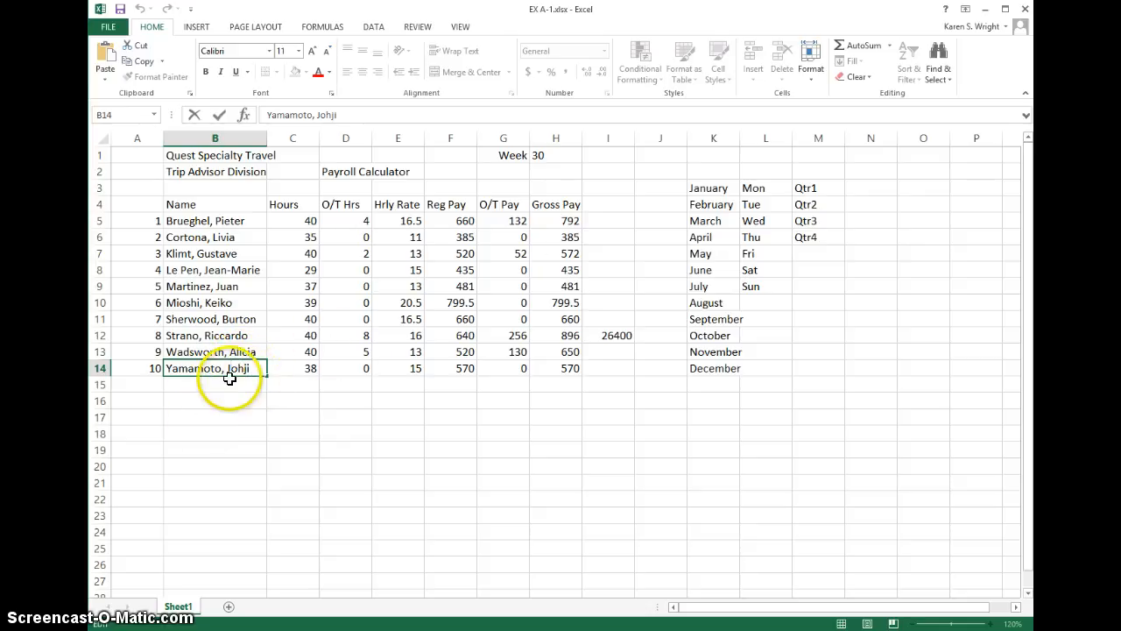
pyautogui.click(237, 369)
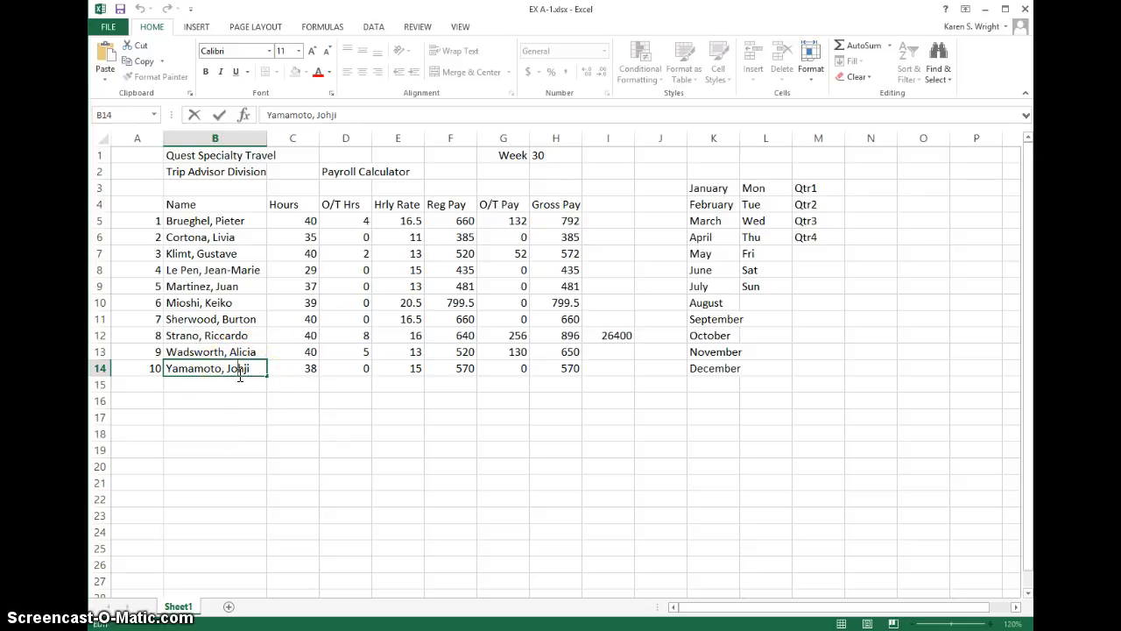
pyautogui.click(240, 369)
pyautogui.write('n')
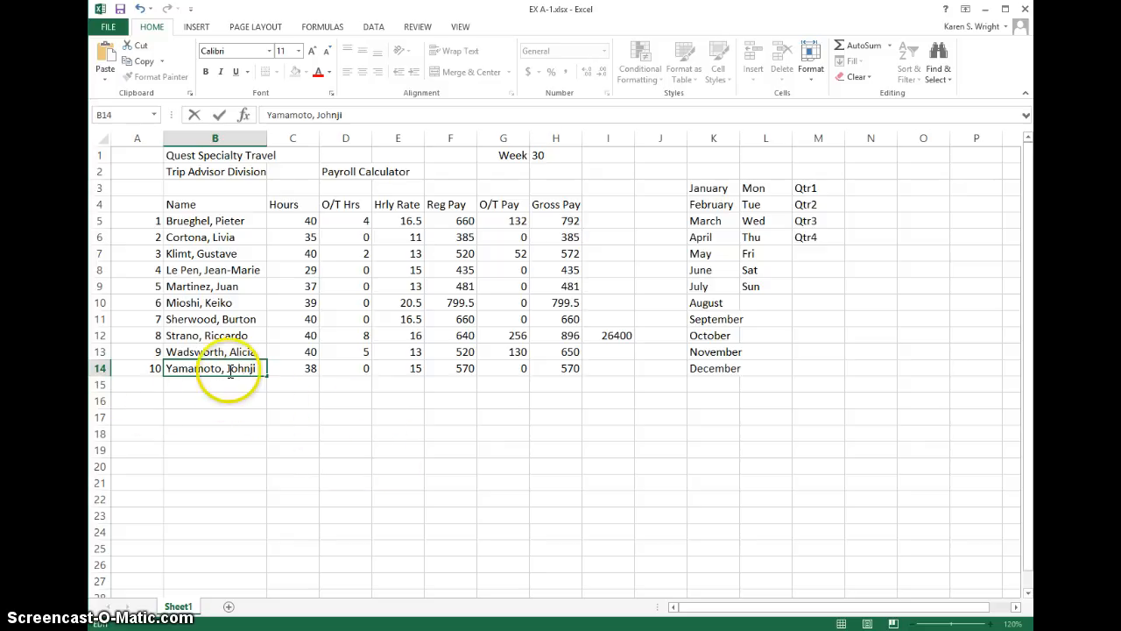
pyautogui.press('Return')
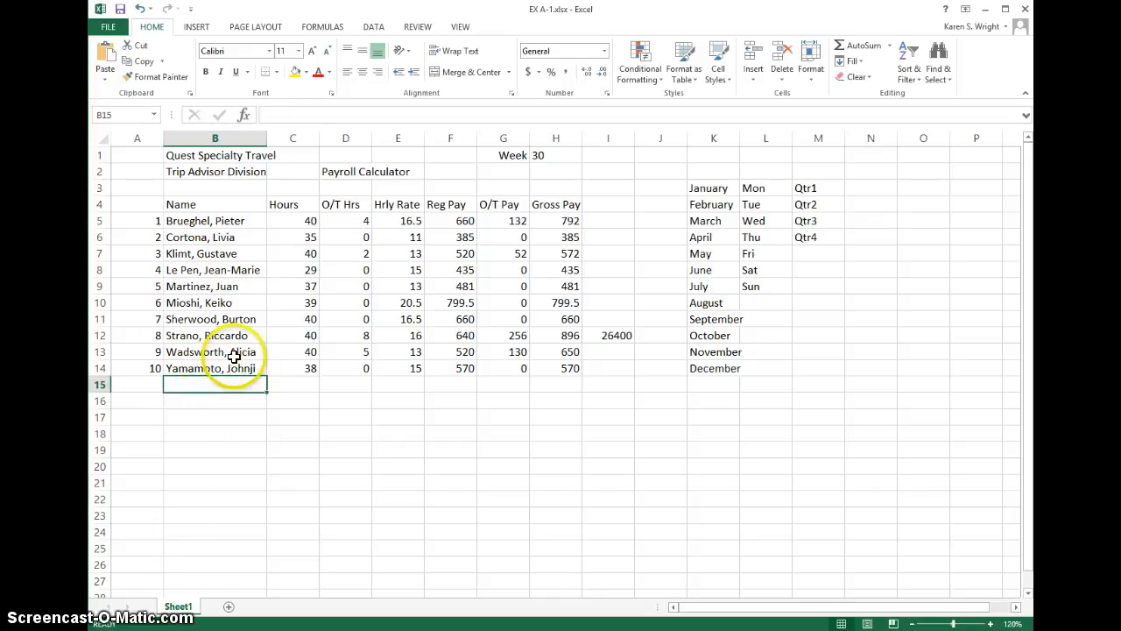
# Step: Enter 25 as the O/T Hrs value of employee 10 in D14
pyautogui.click(350, 368)
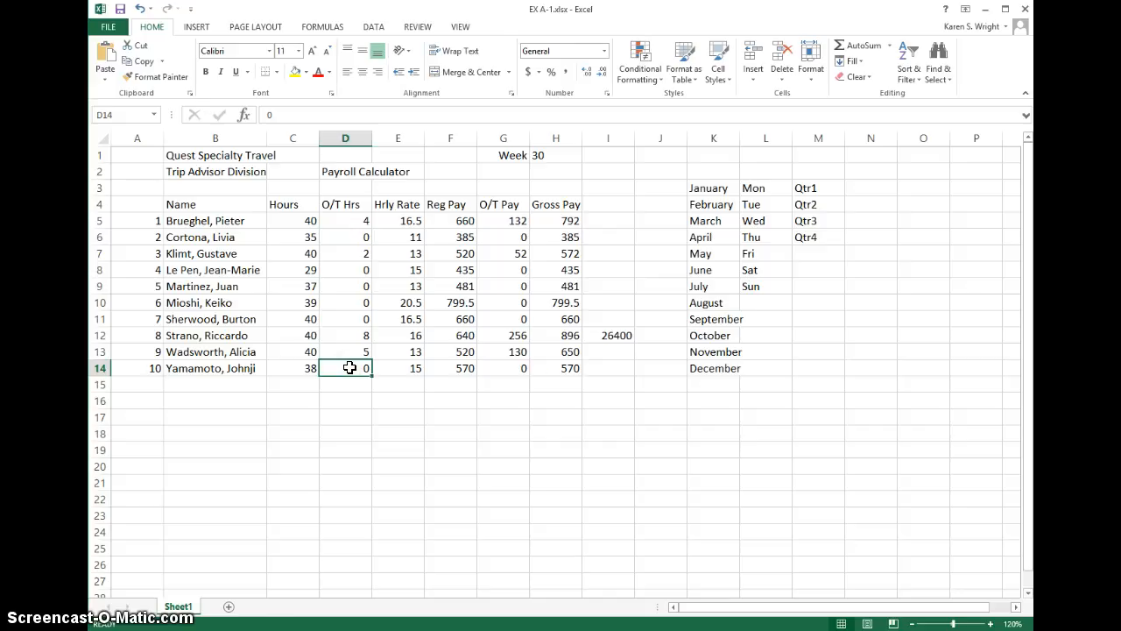
pyautogui.write('25')
pyautogui.press('Return')
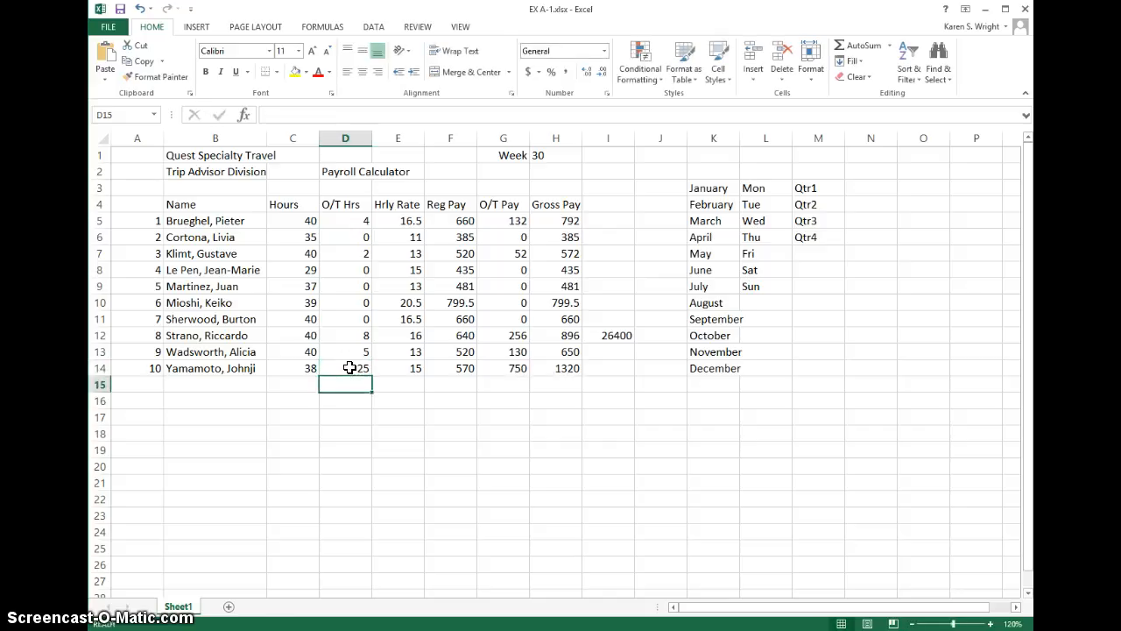
# Step: Edit the O/T Hrs value in D14 to 5
pyautogui.click(344, 367)
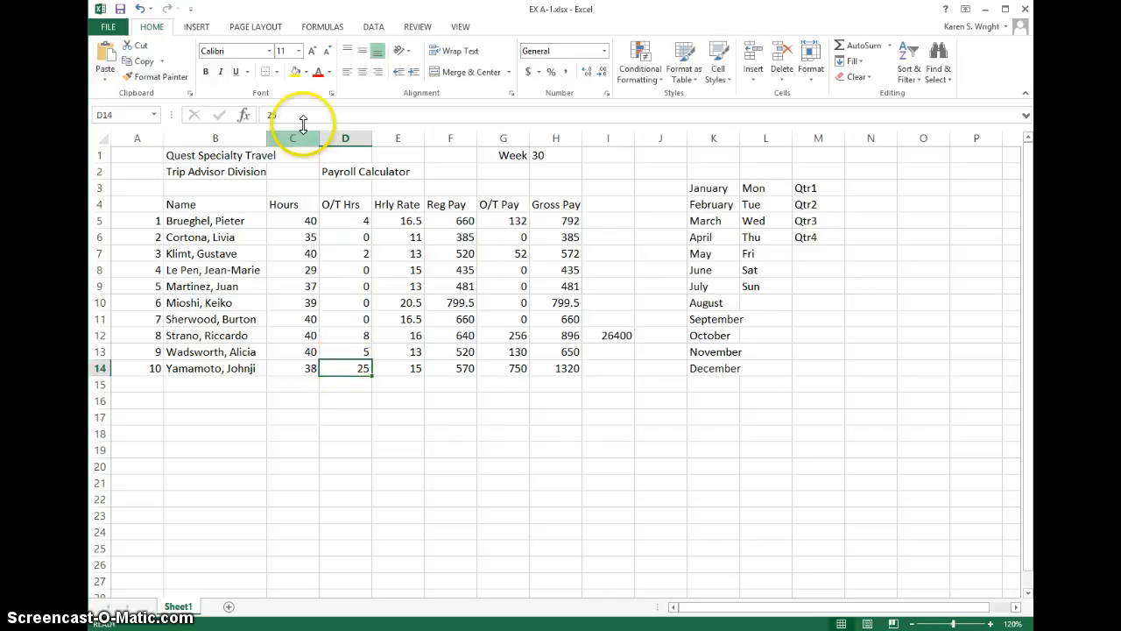
pyautogui.doubleClick(363, 367)
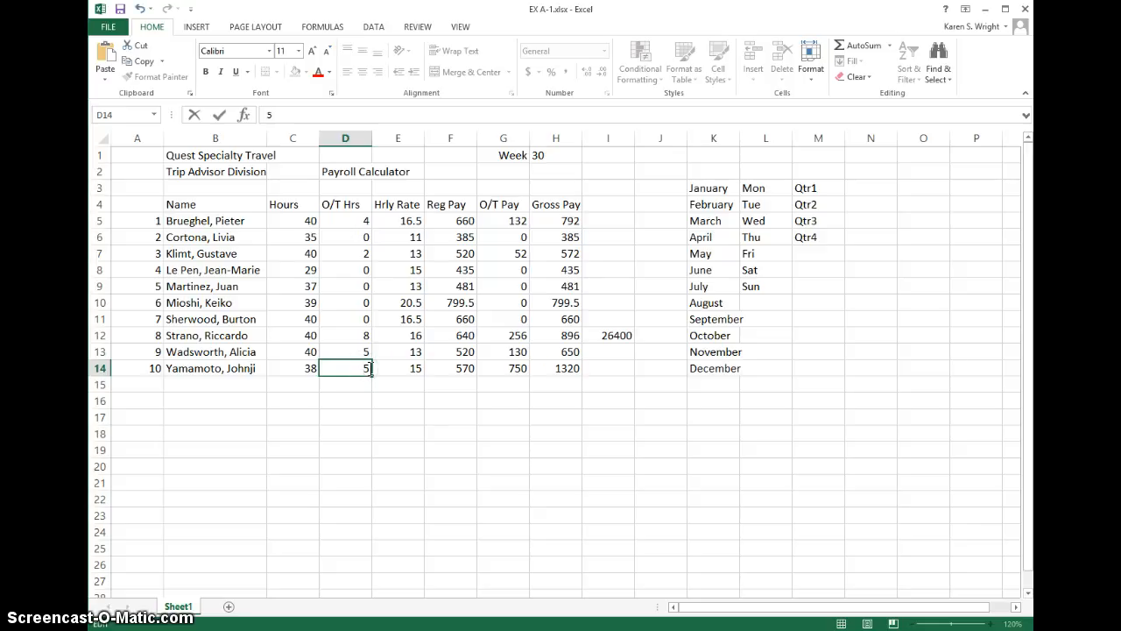
pyautogui.press('Return')
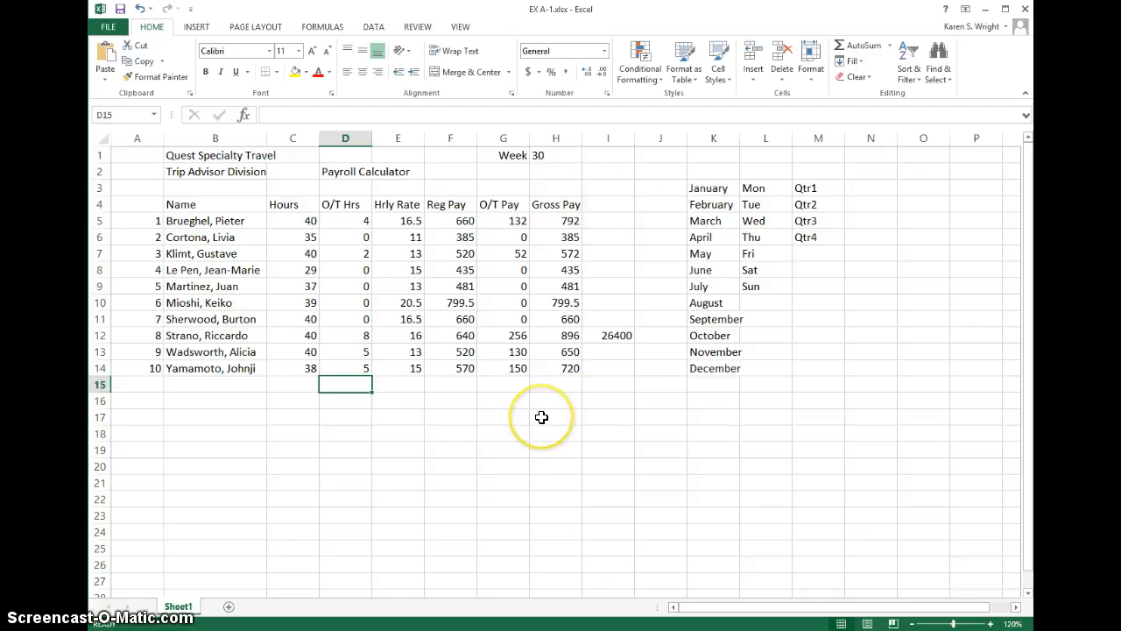
# Step: Enter the formula =H5*0.25-10 in I5, beside the first employee's gross pay
pyautogui.click(619, 219)
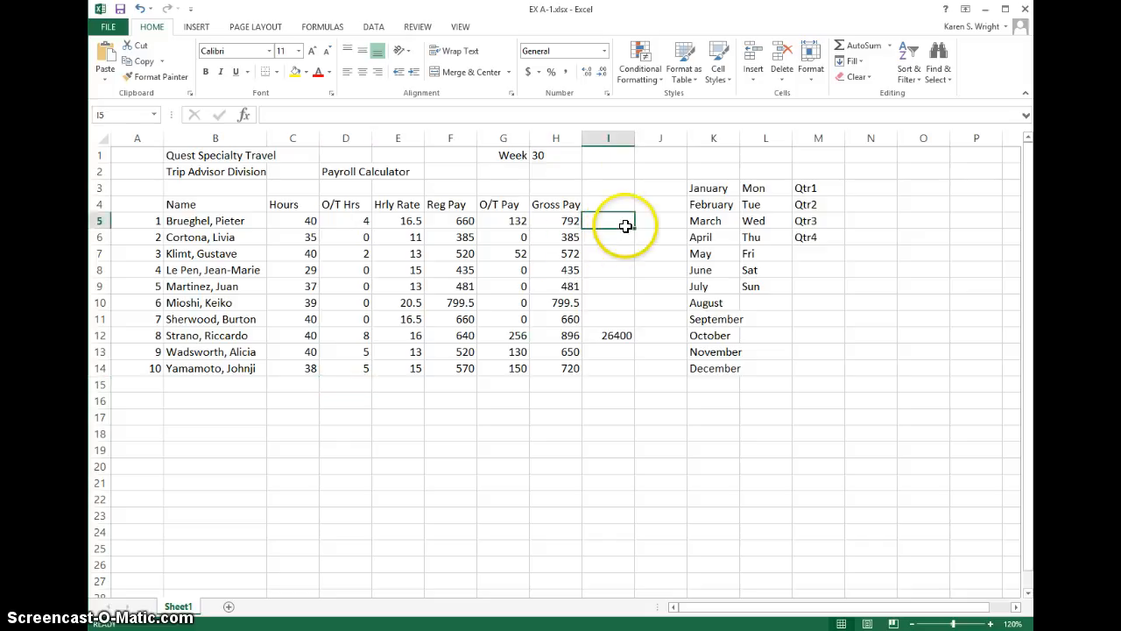
pyautogui.write('=')
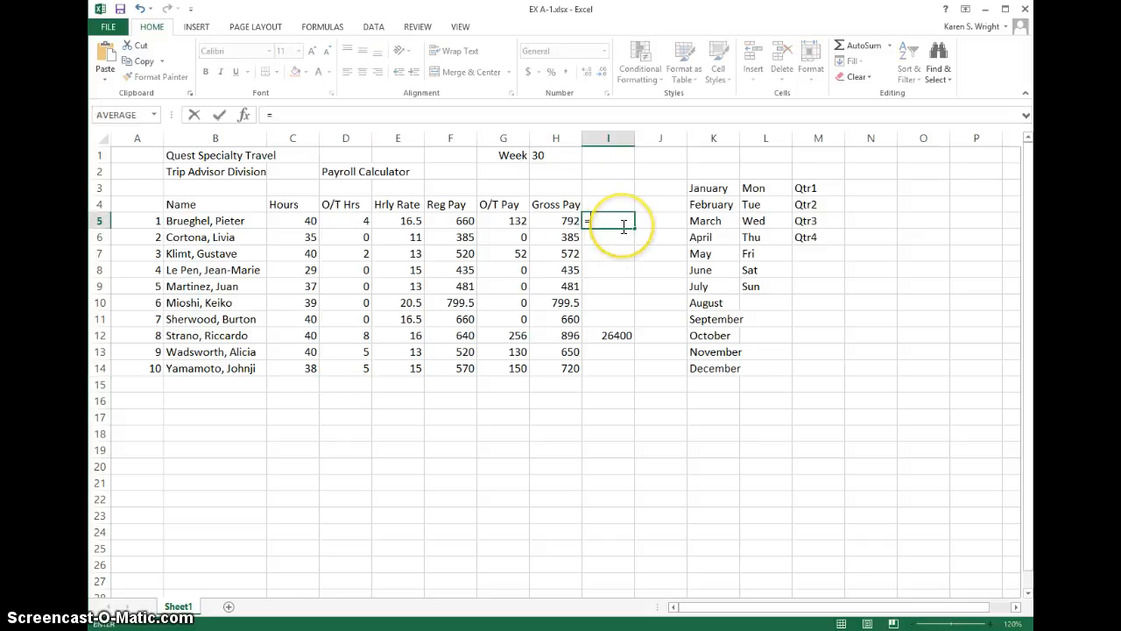
pyautogui.click(551, 220)
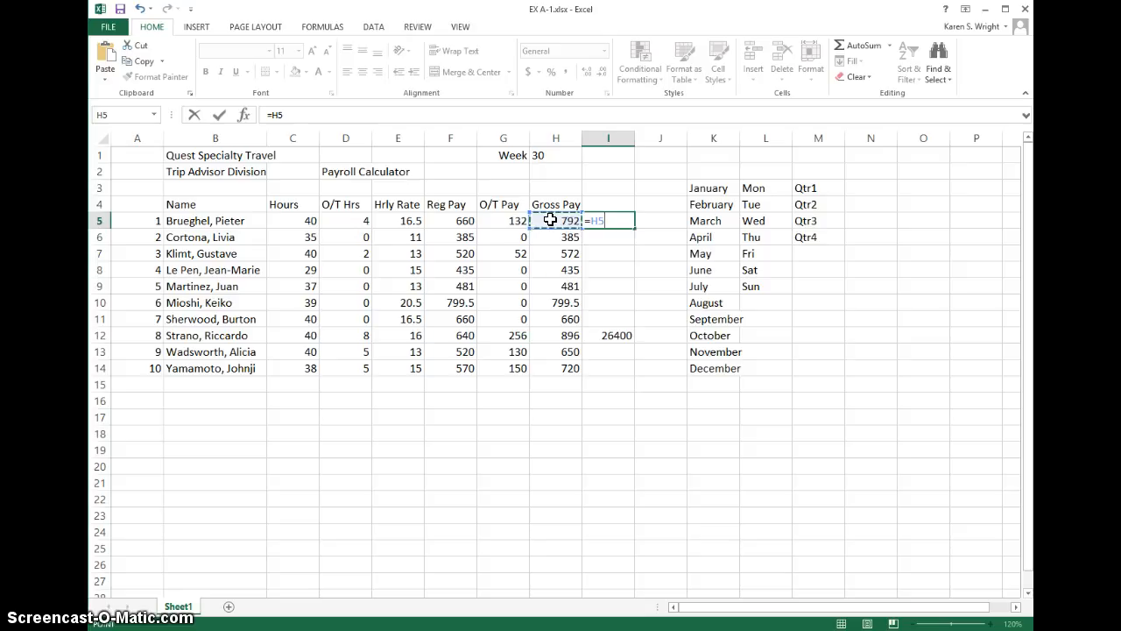
pyautogui.write('*')
pyautogui.press('Return')
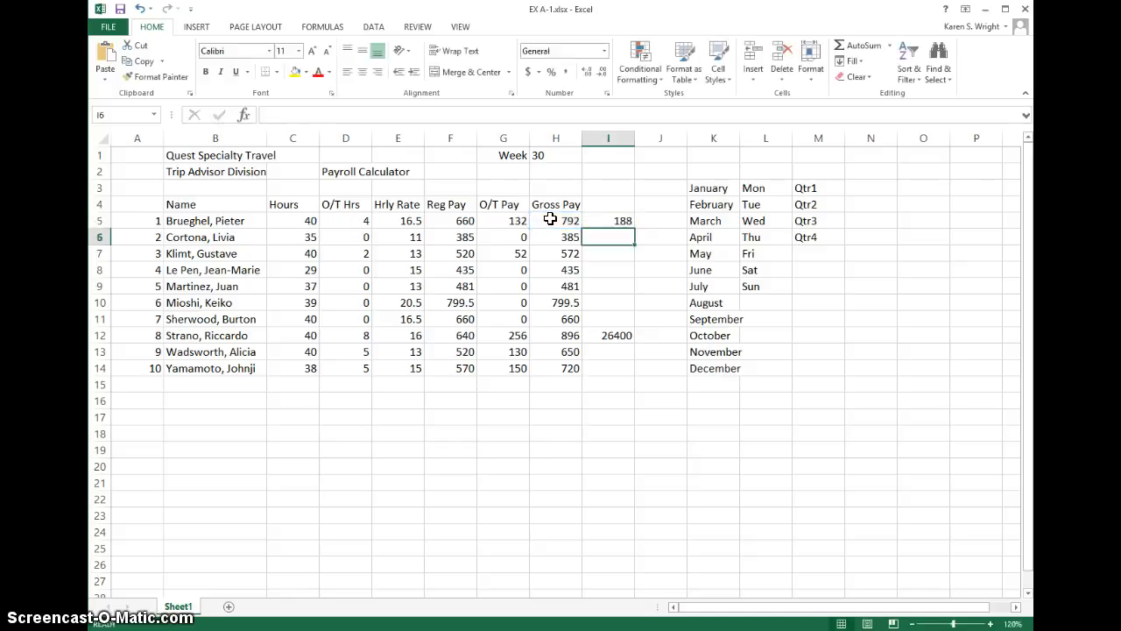
# Step: Add parentheses to the formula in I5 so it reads =H5*(0.25-10)
pyautogui.click(619, 219)
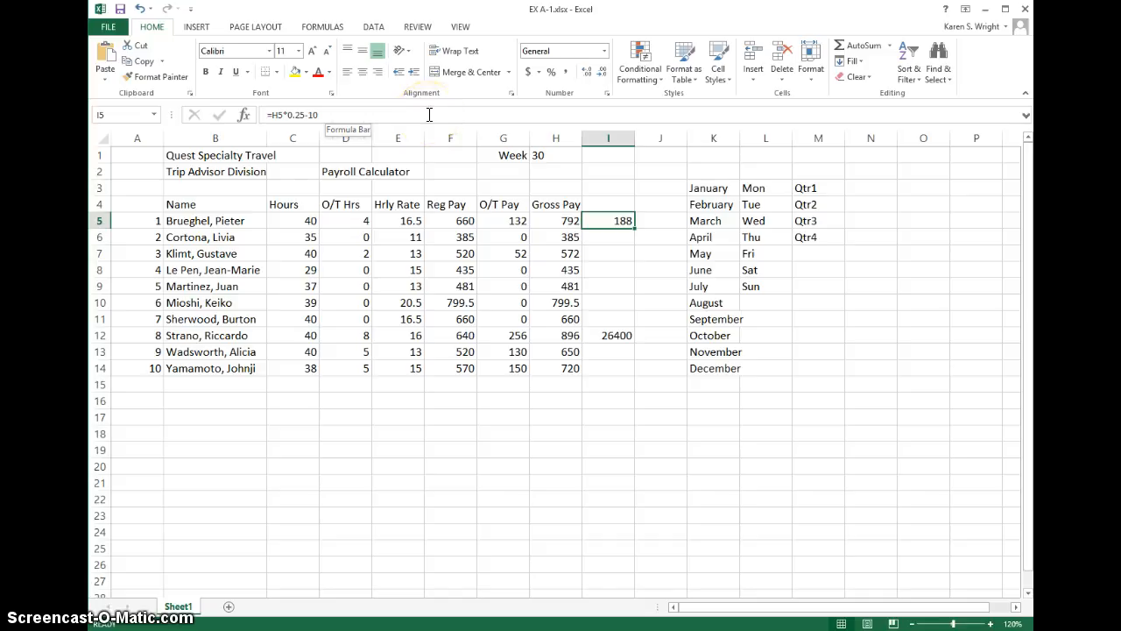
pyautogui.click(293, 114)
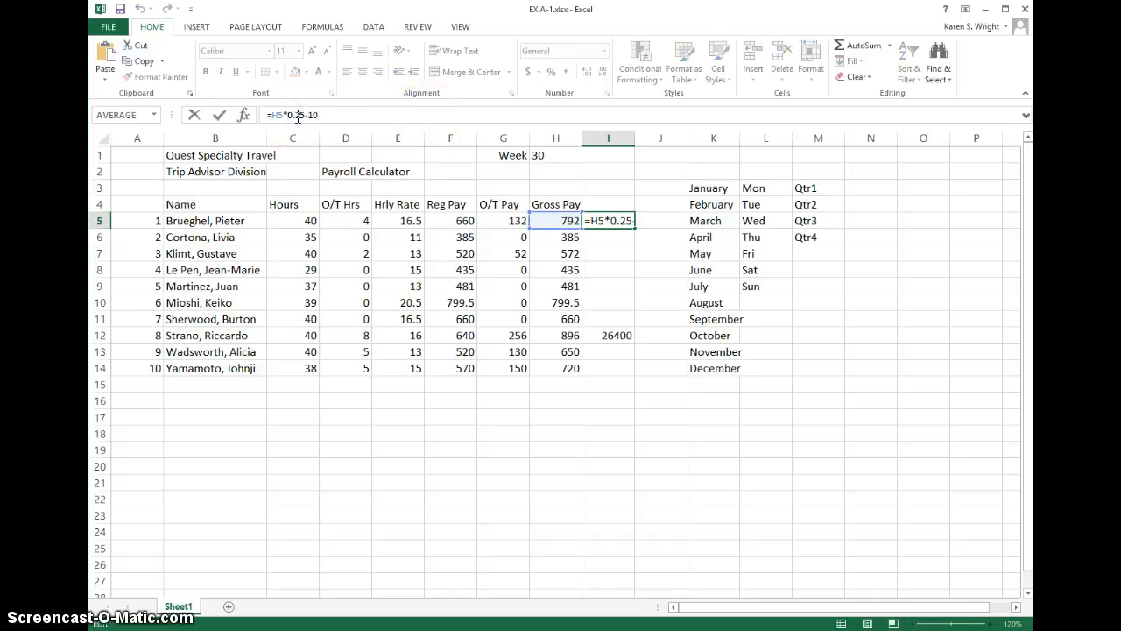
pyautogui.write('(')
pyautogui.click(325, 114)
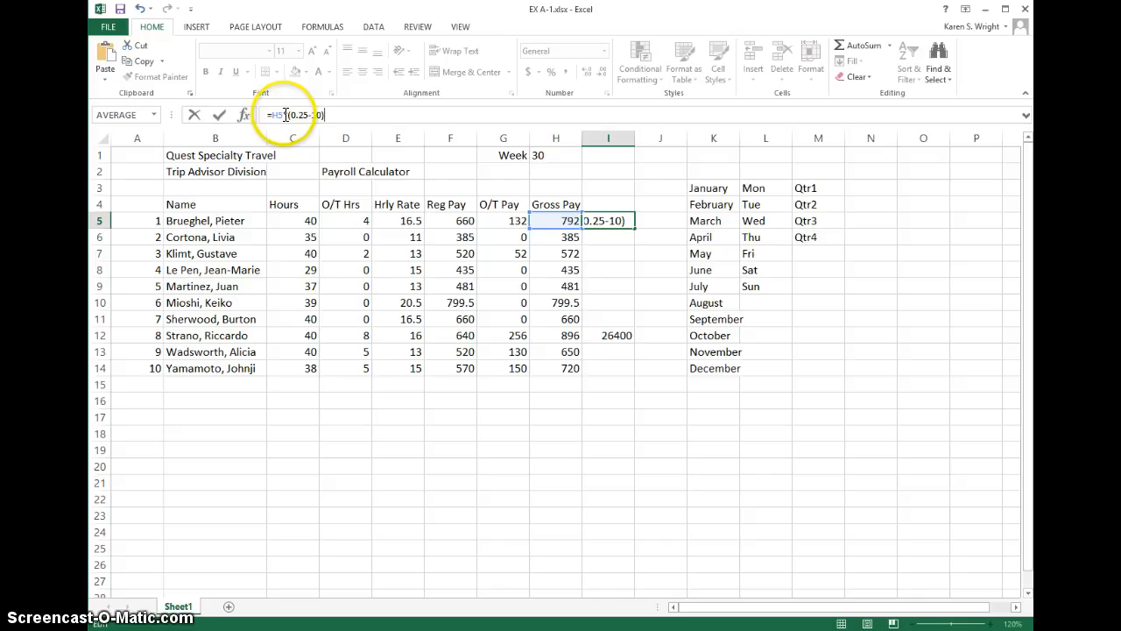
pyautogui.click(387, 431)
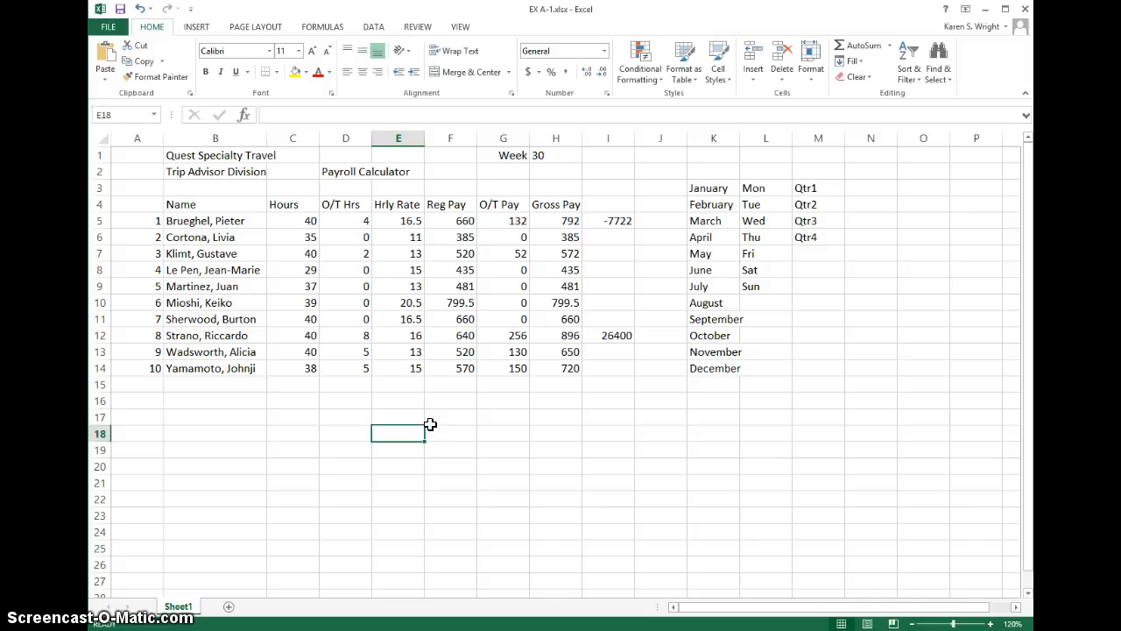
# Step: List the operator precedence below the table, with () in E18, ^ in E19 and */ in E20
pyautogui.write('(')
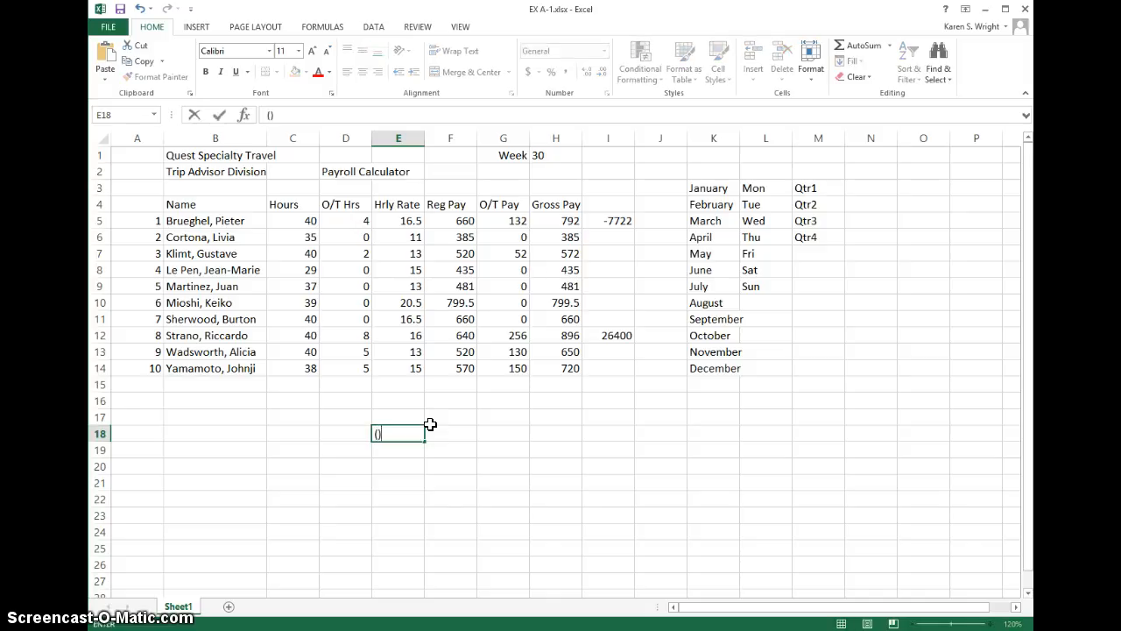
pyautogui.write(')')
pyautogui.click(402, 448)
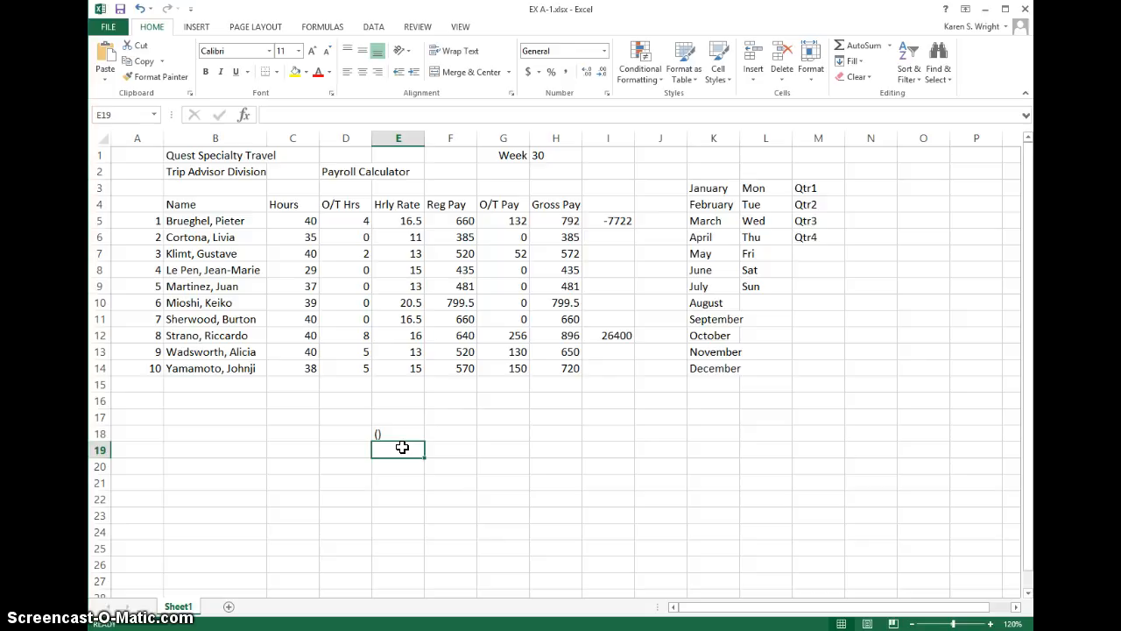
pyautogui.write('^')
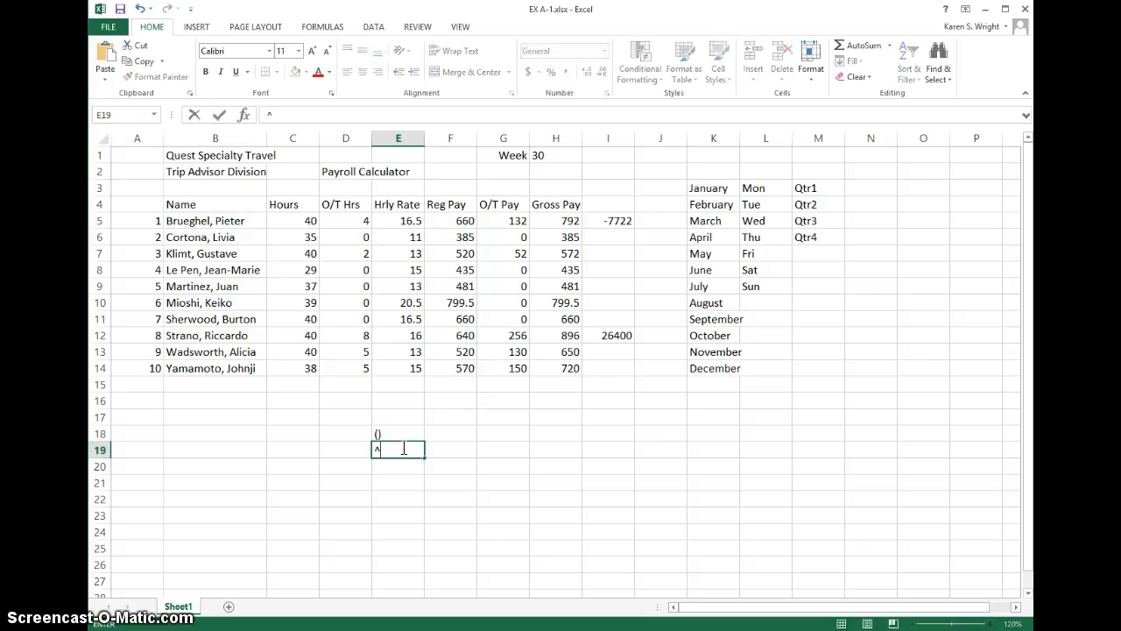
pyautogui.press('Return')
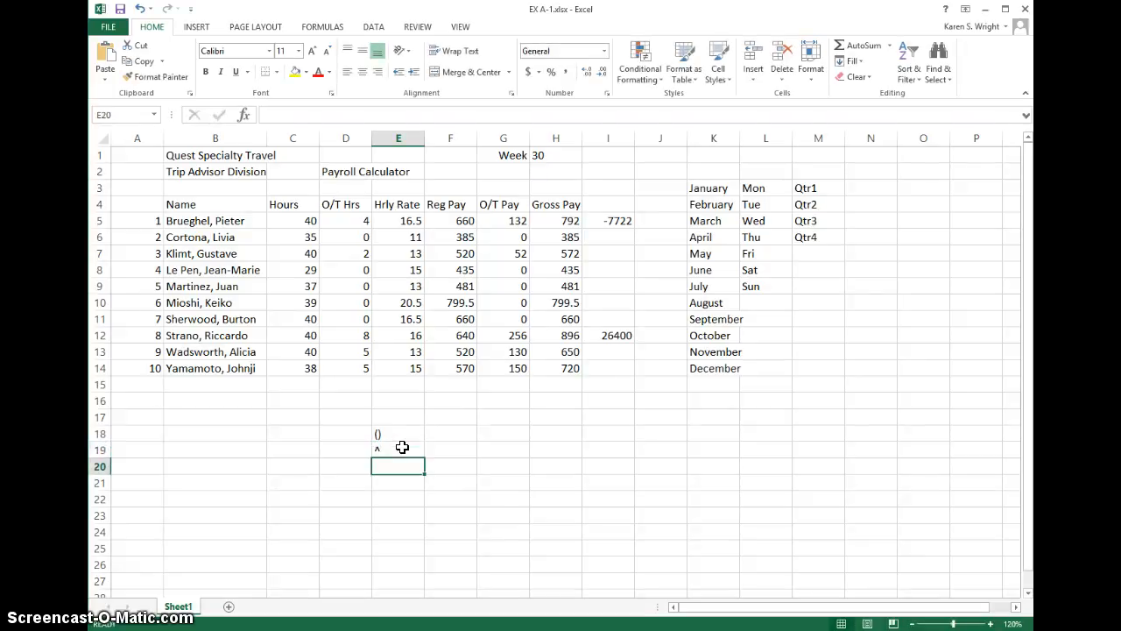
pyautogui.write('*')
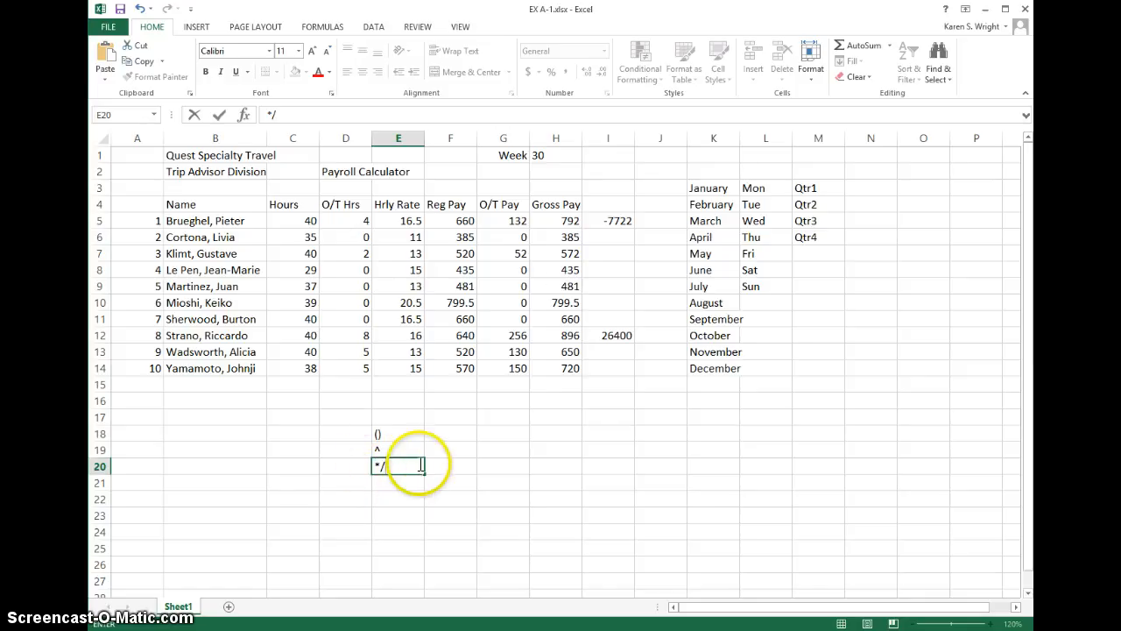
pyautogui.click(405, 482)
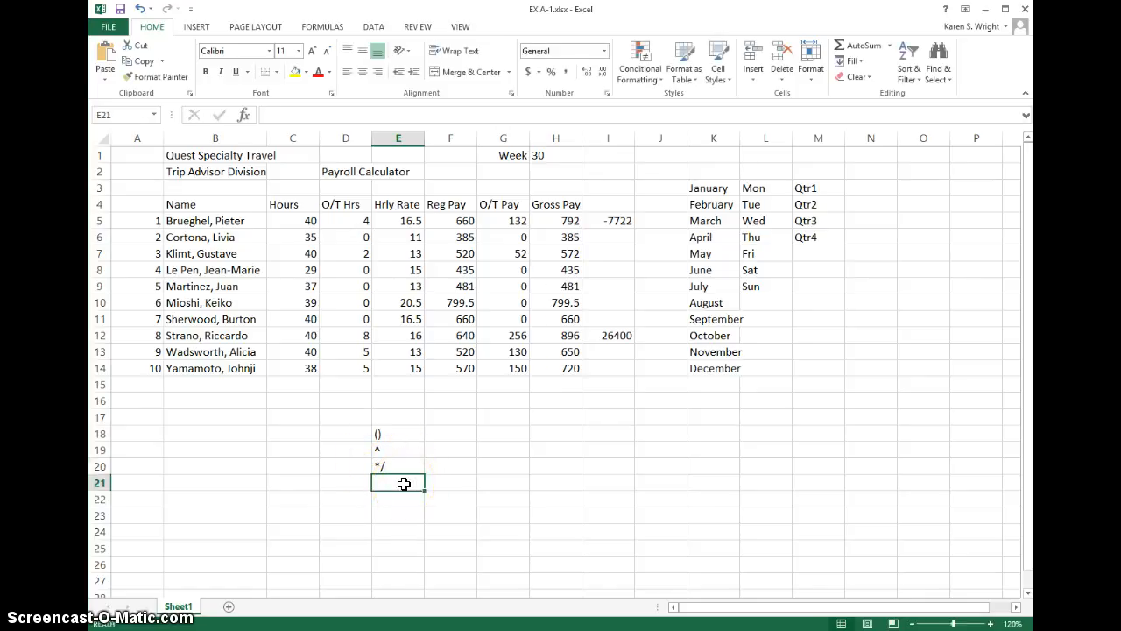
pyautogui.write('+-')
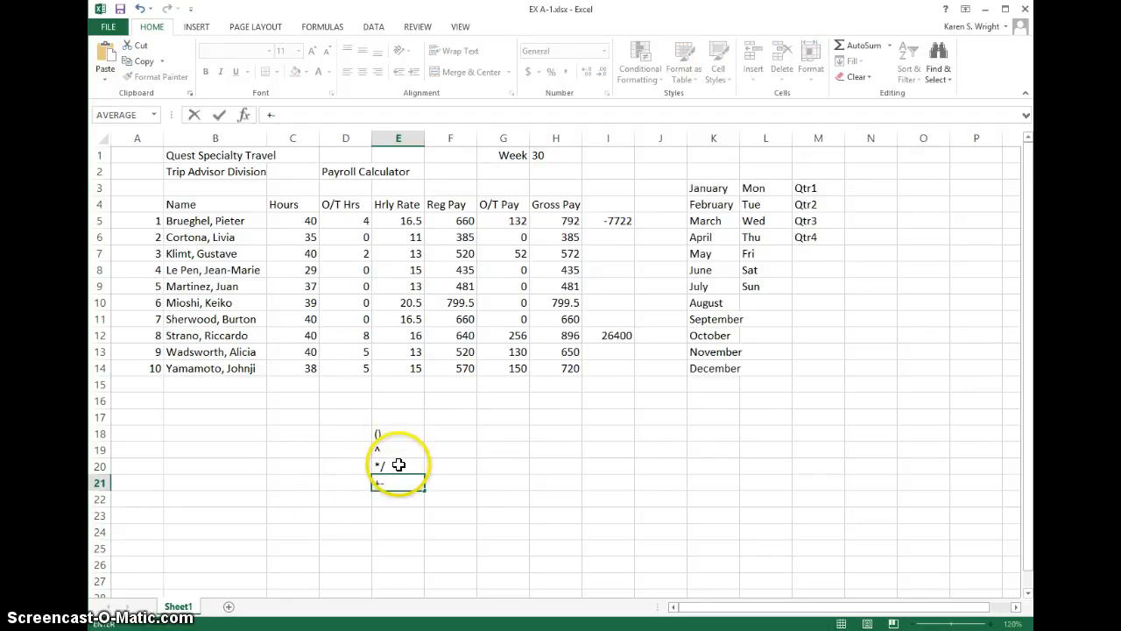
pyautogui.click(398, 464)
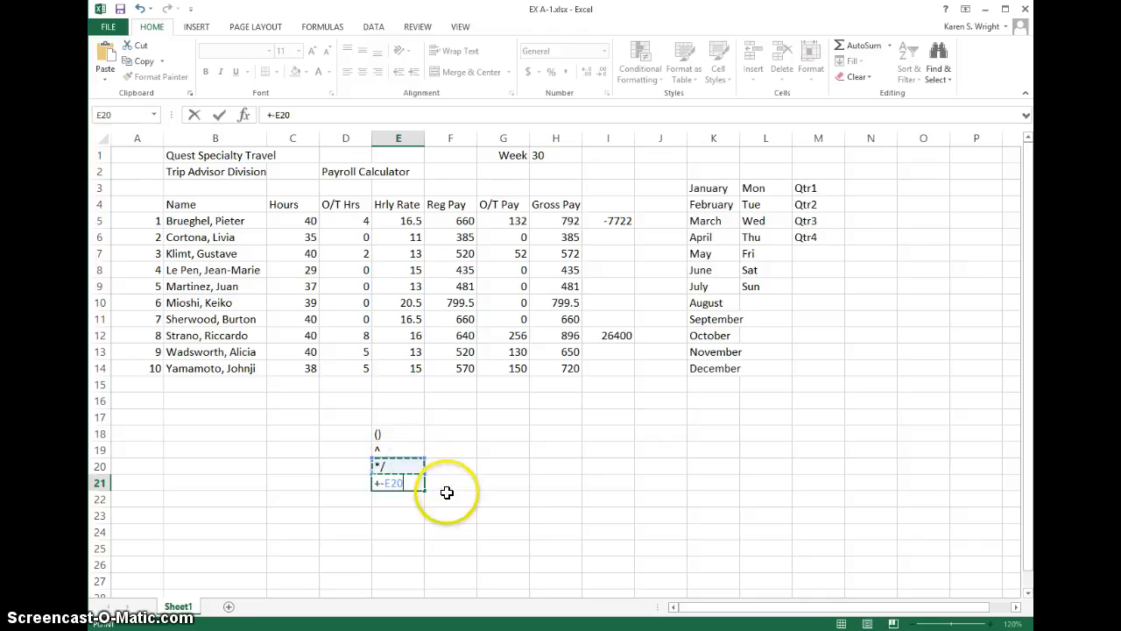
pyautogui.press('Escape')
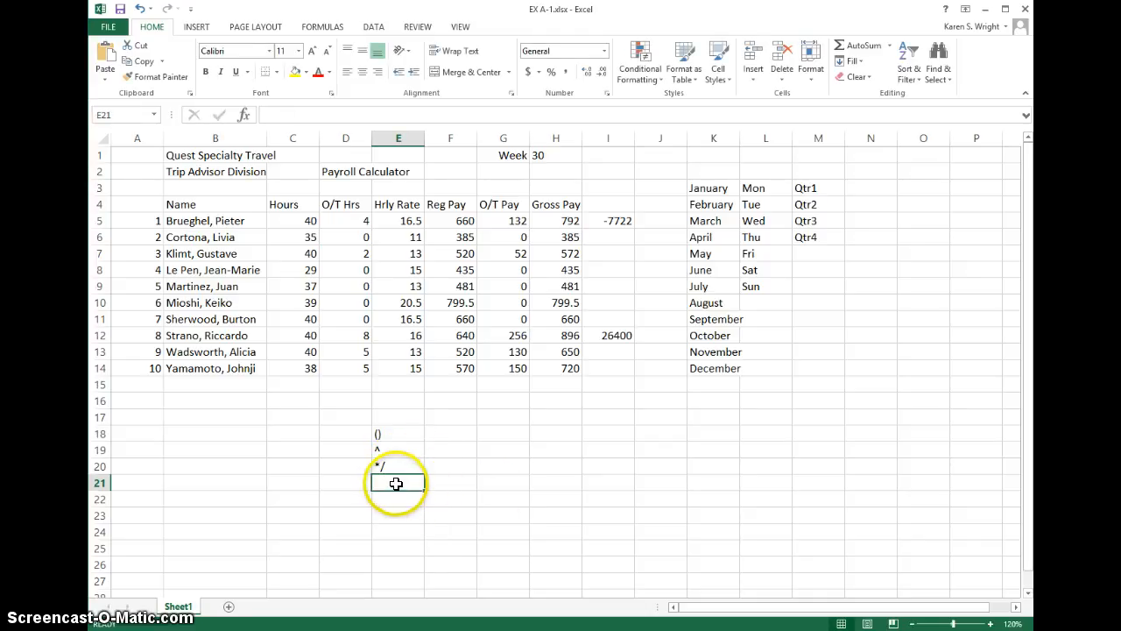
# Step: Undo the operator entries in E20 and E19, and redo both of them
pyautogui.click(140, 8)
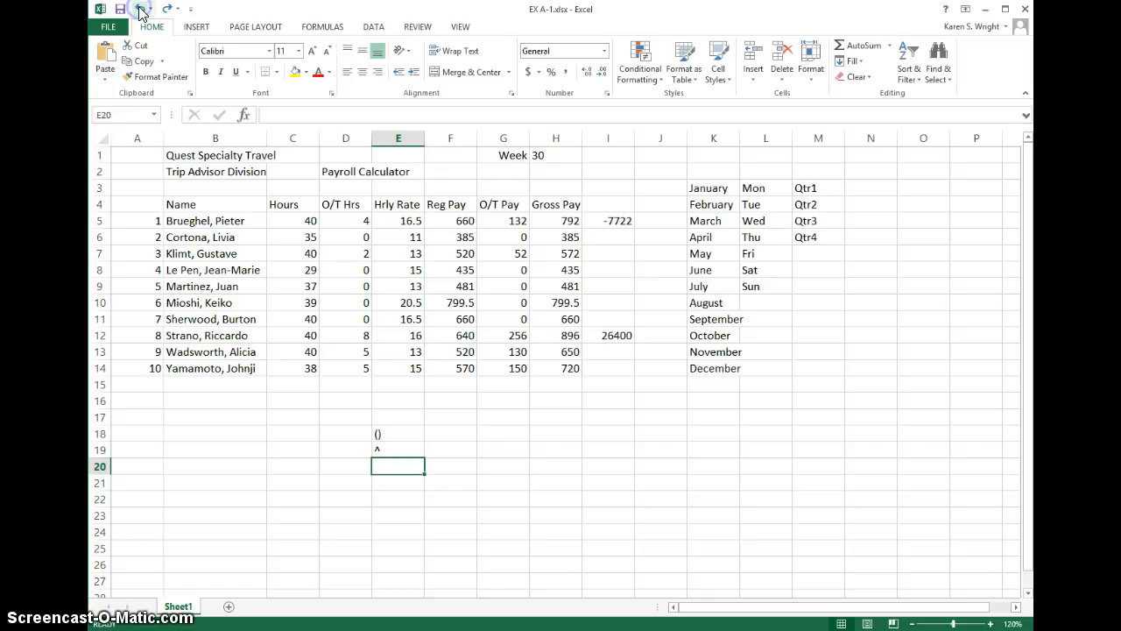
pyautogui.click(140, 8)
pyautogui.click(166, 9)
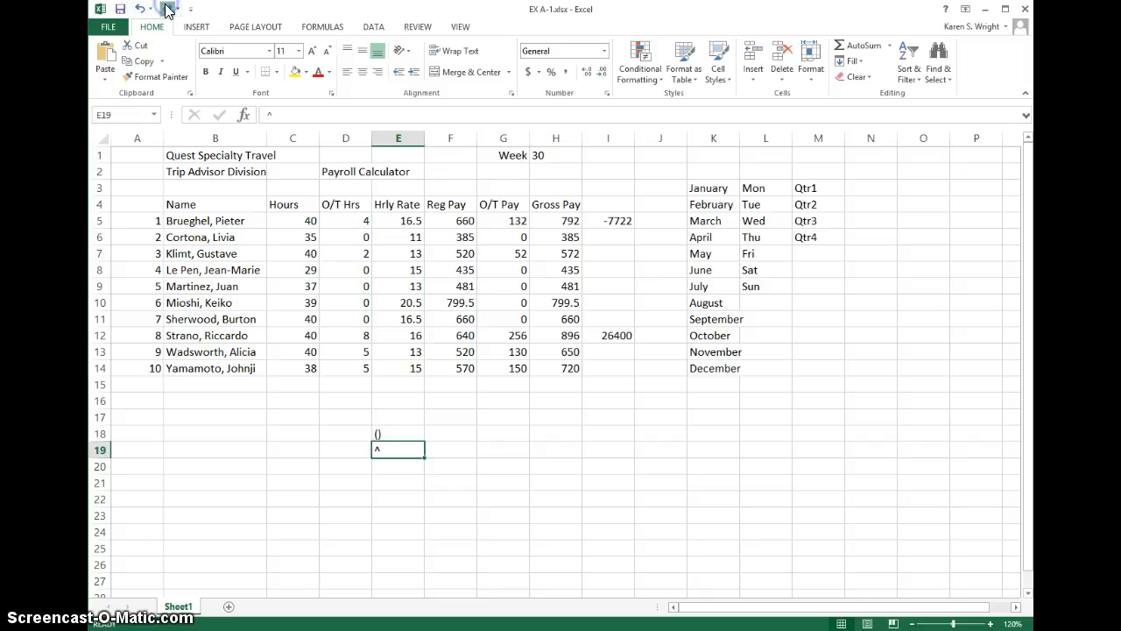
pyautogui.click(166, 9)
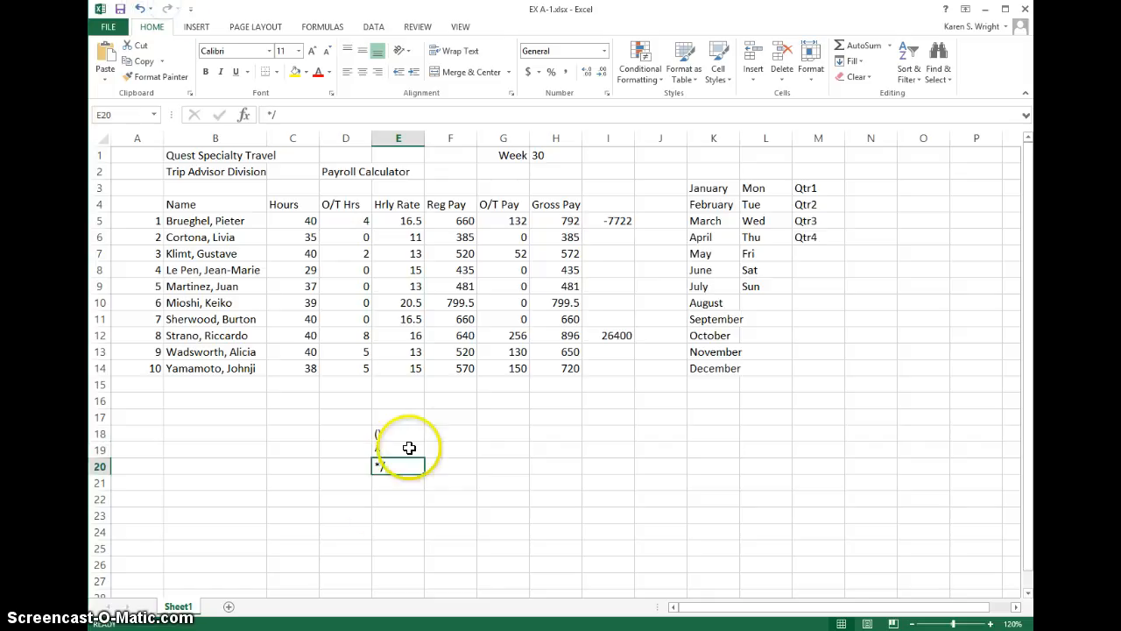
pyautogui.click(386, 482)
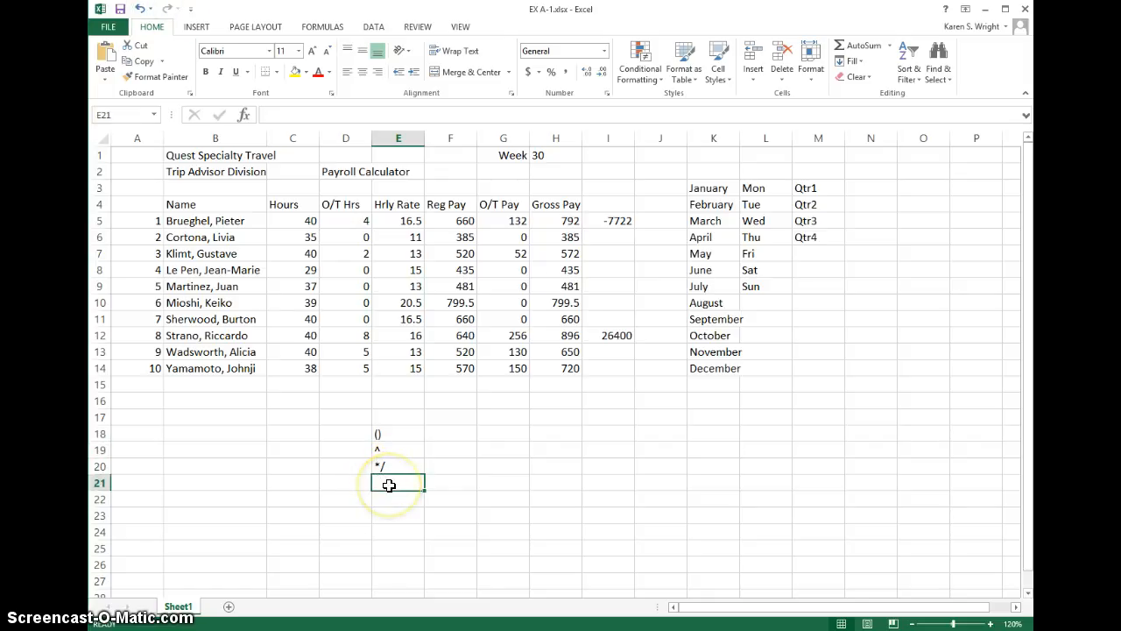
pyautogui.write('+-')
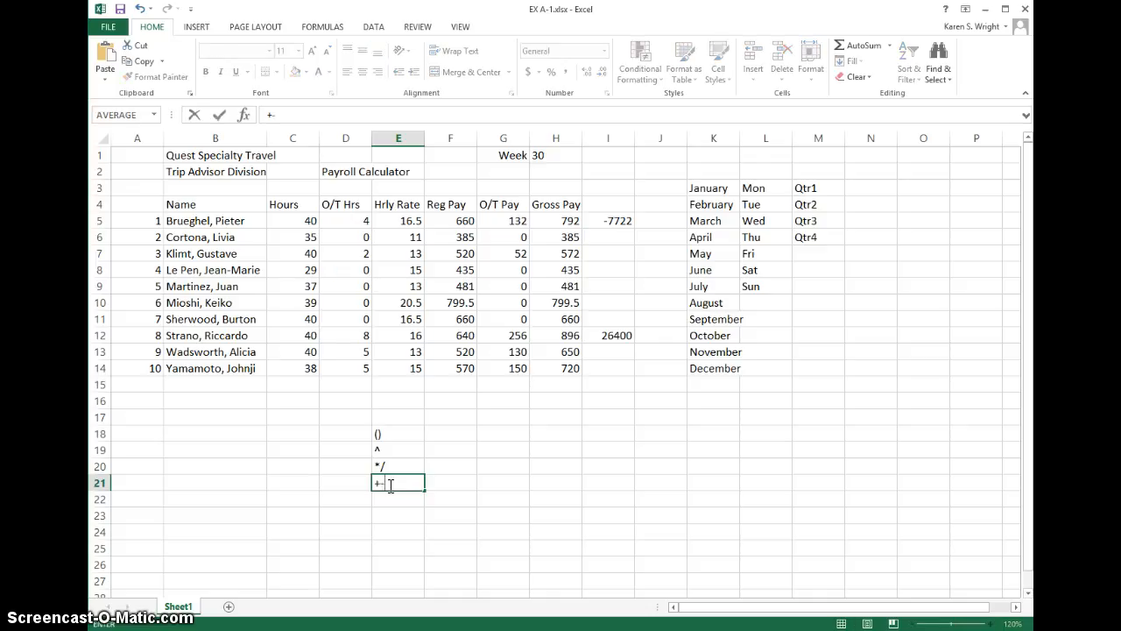
pyautogui.click(388, 516)
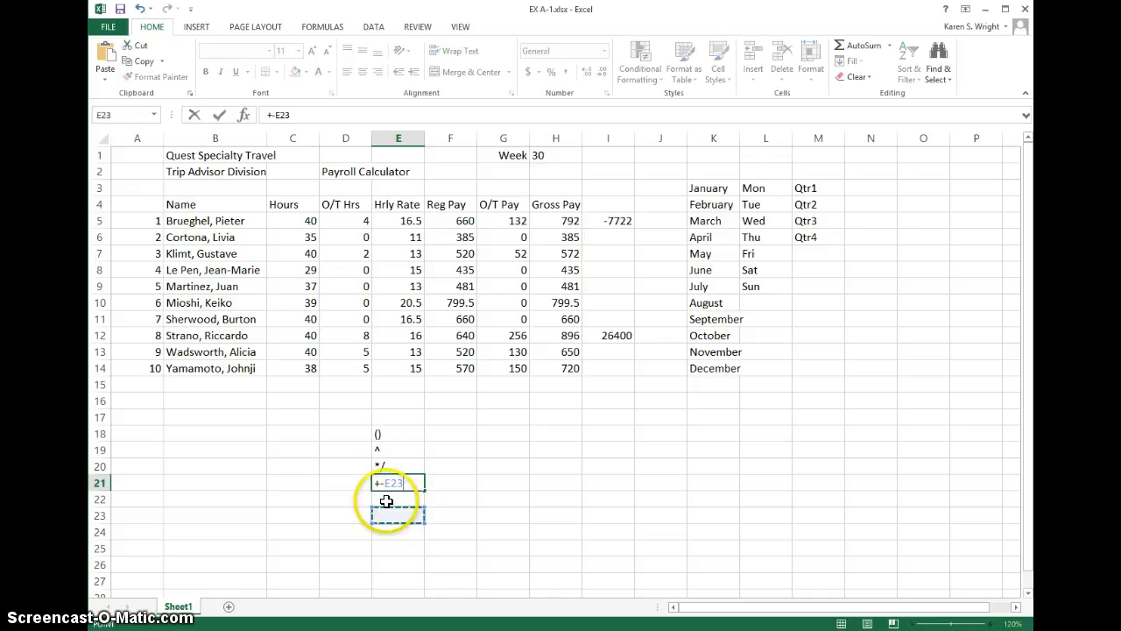
pyautogui.press('Escape')
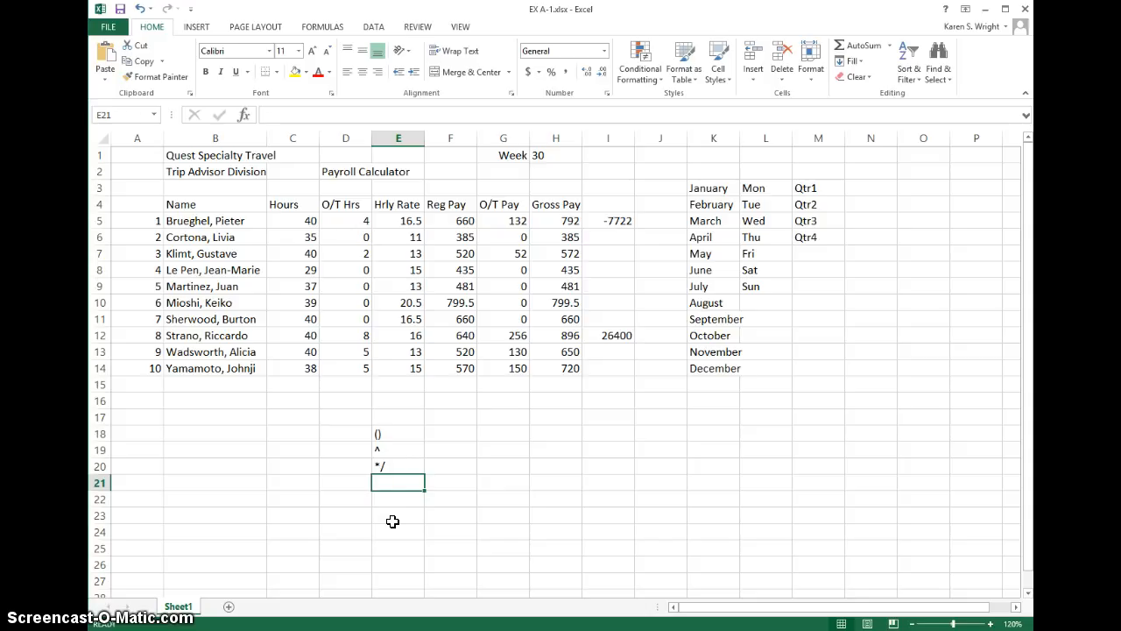
# Step: Enter +- as text in E21 below the other operators, using a leading apostrophe so it is not treated as a formula
pyautogui.write('+-')
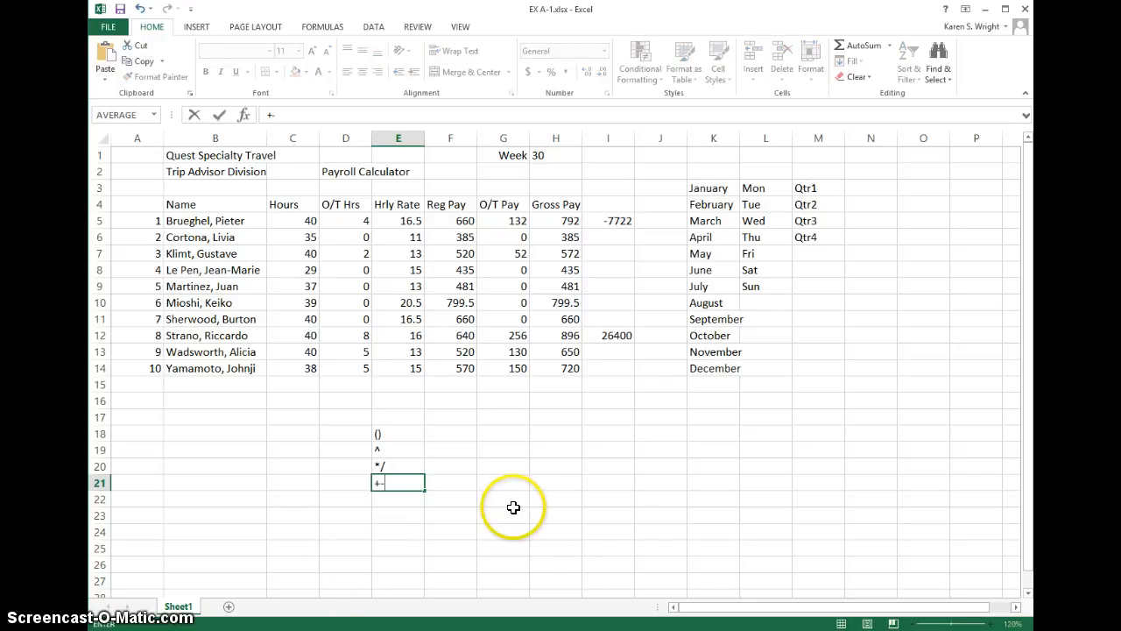
pyautogui.press('Return')
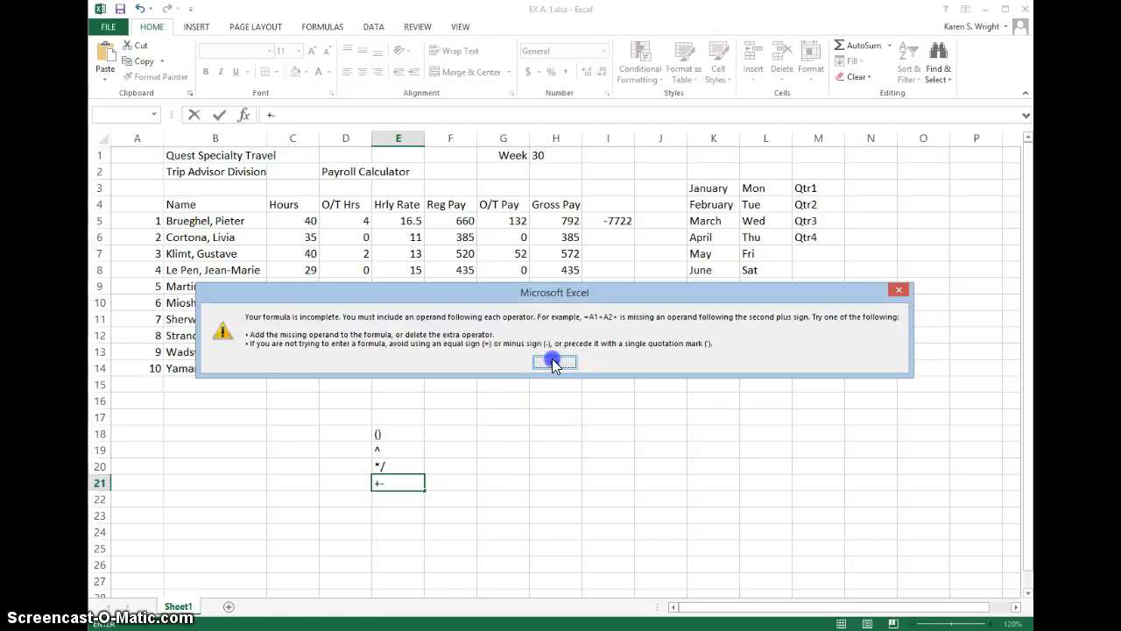
pyautogui.click(553, 363)
pyautogui.click(388, 481)
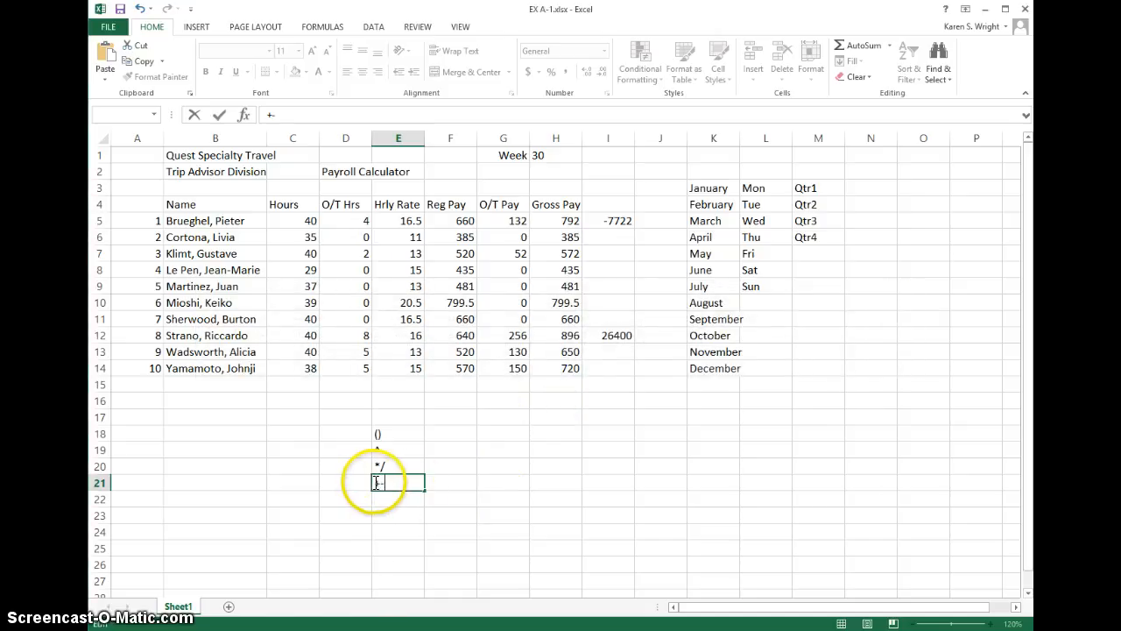
pyautogui.click(376, 482)
pyautogui.write("'")
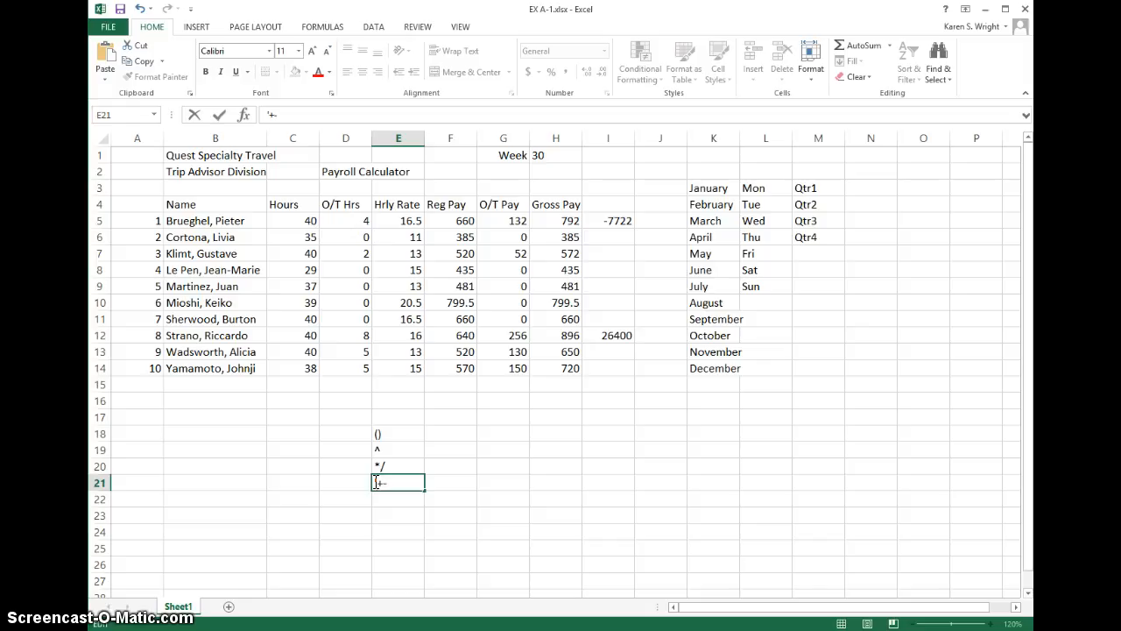
pyautogui.press('Return')
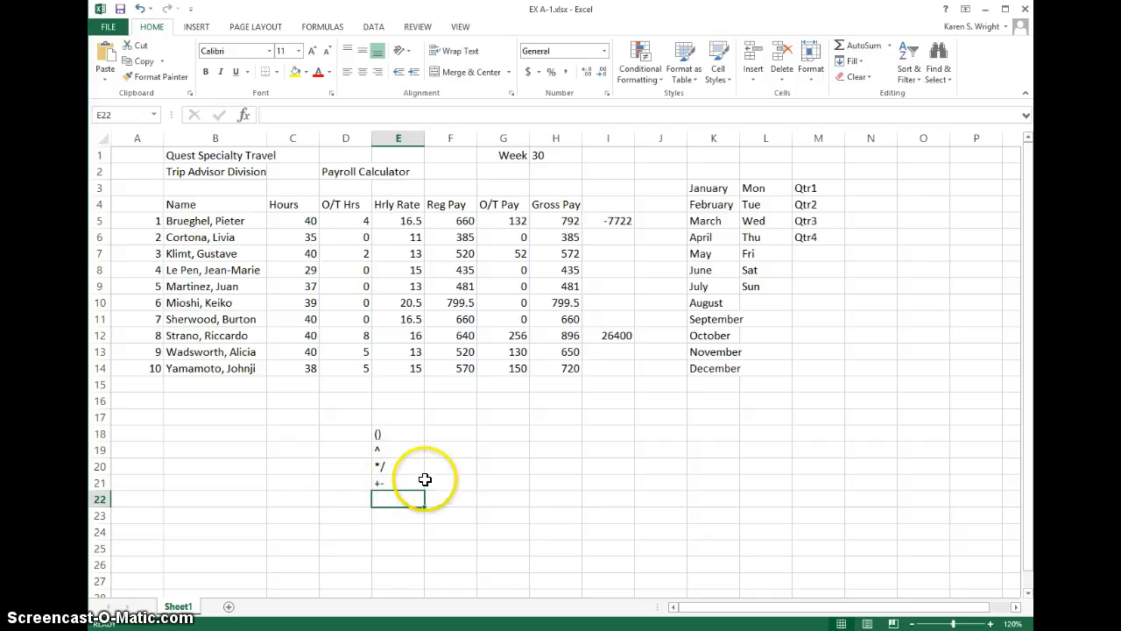
pyautogui.click(455, 482)
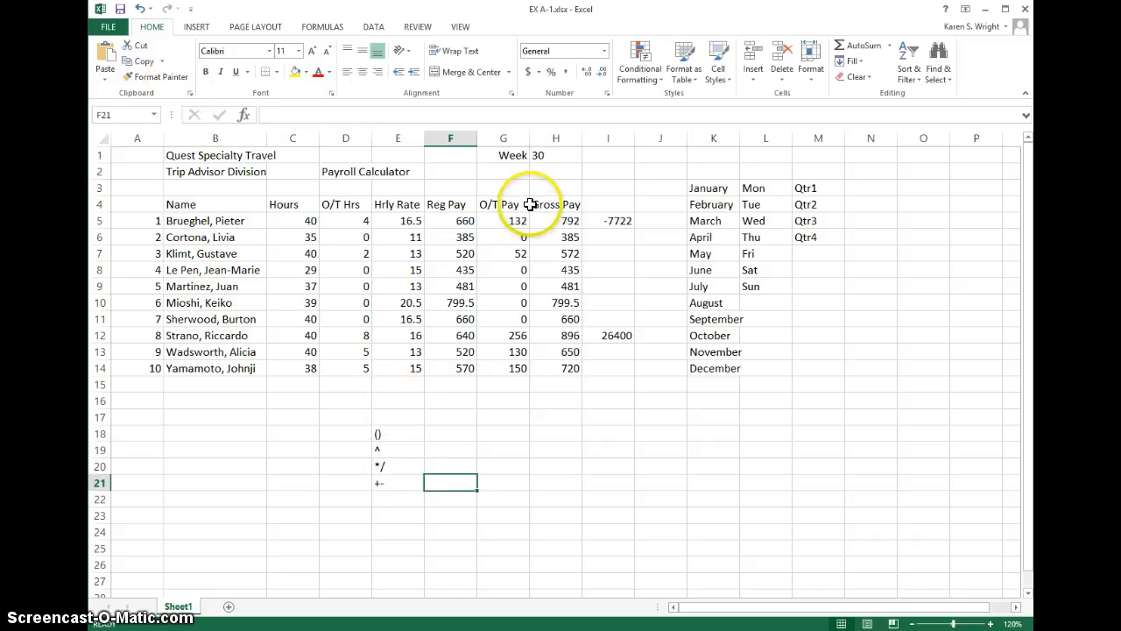
# Step: Move the parentheses in the I5 formula so it reads =(H5*0.25)-10
pyautogui.click(622, 221)
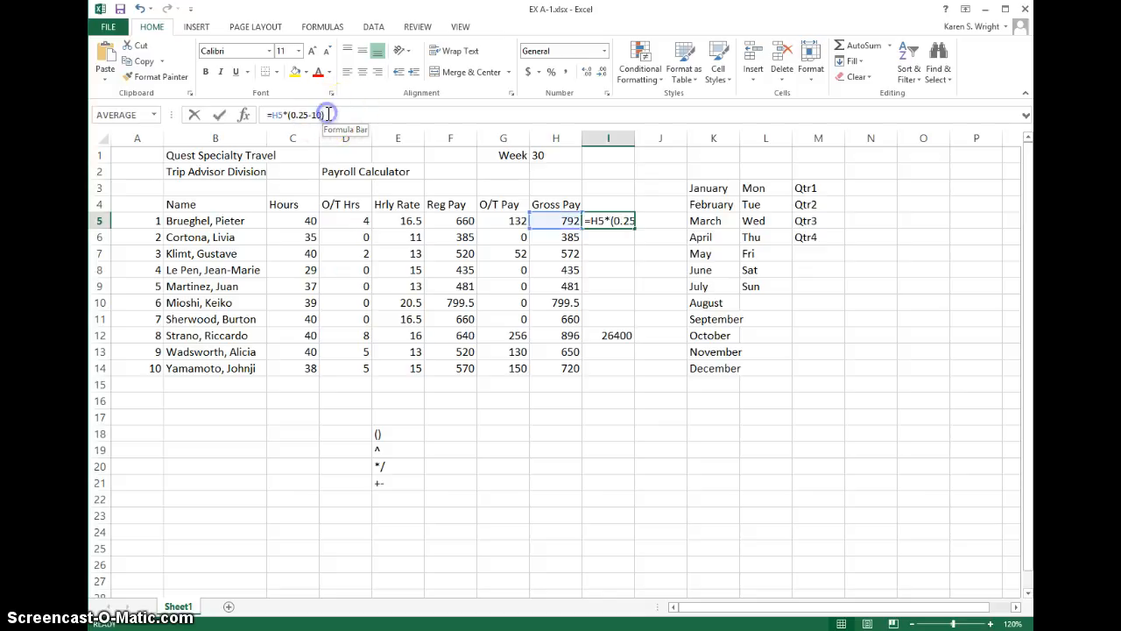
pyautogui.click(327, 114)
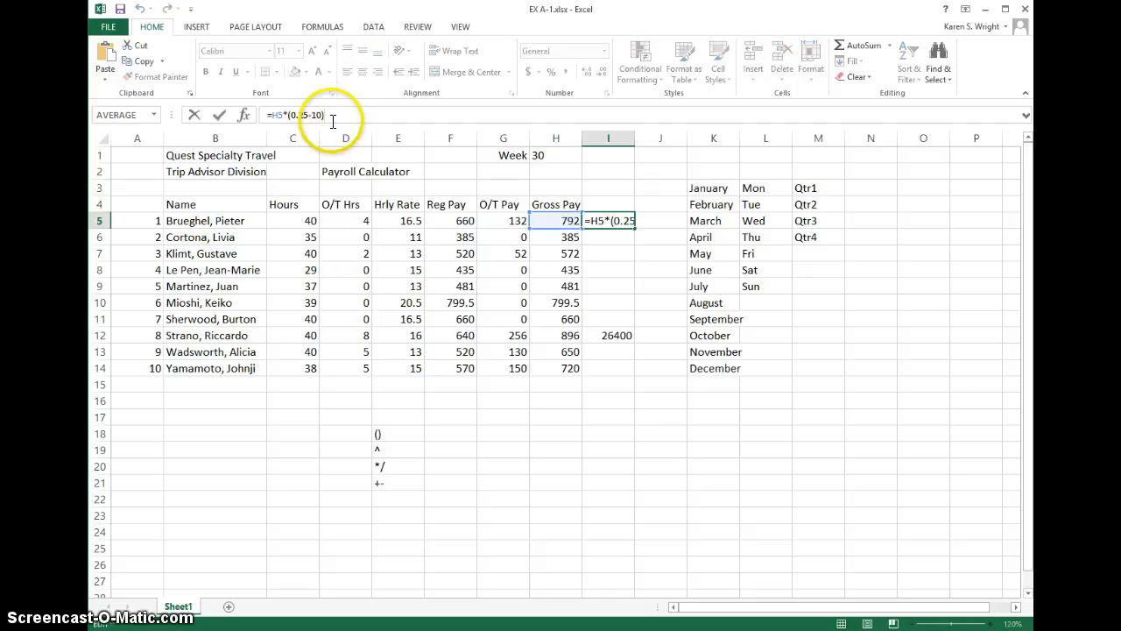
pyautogui.press('BackSpace')
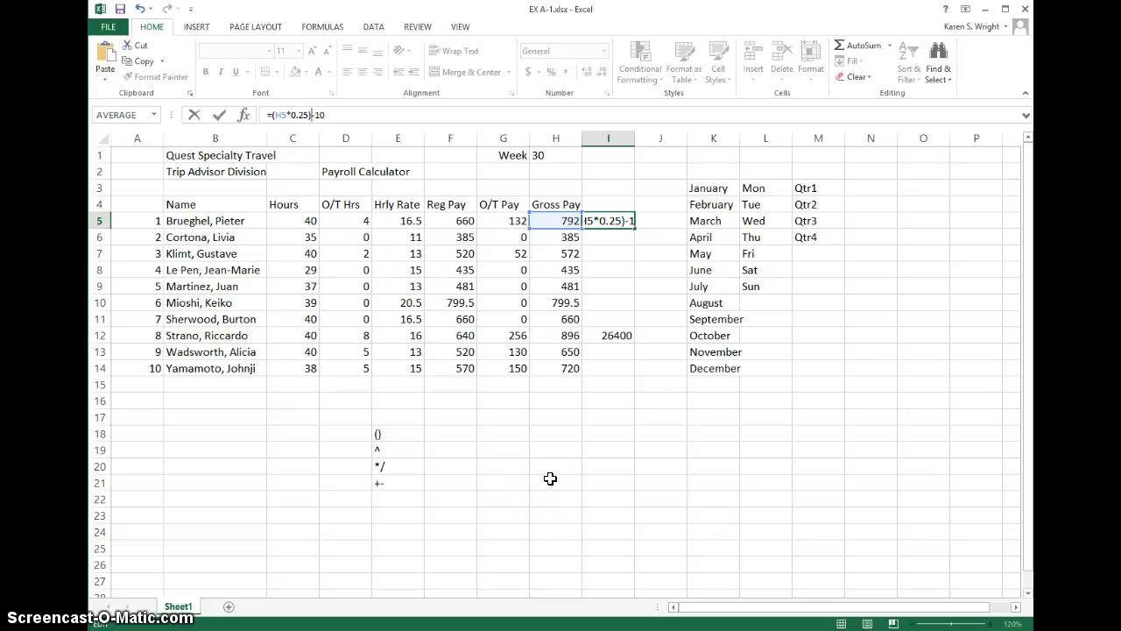
pyautogui.press('Return')
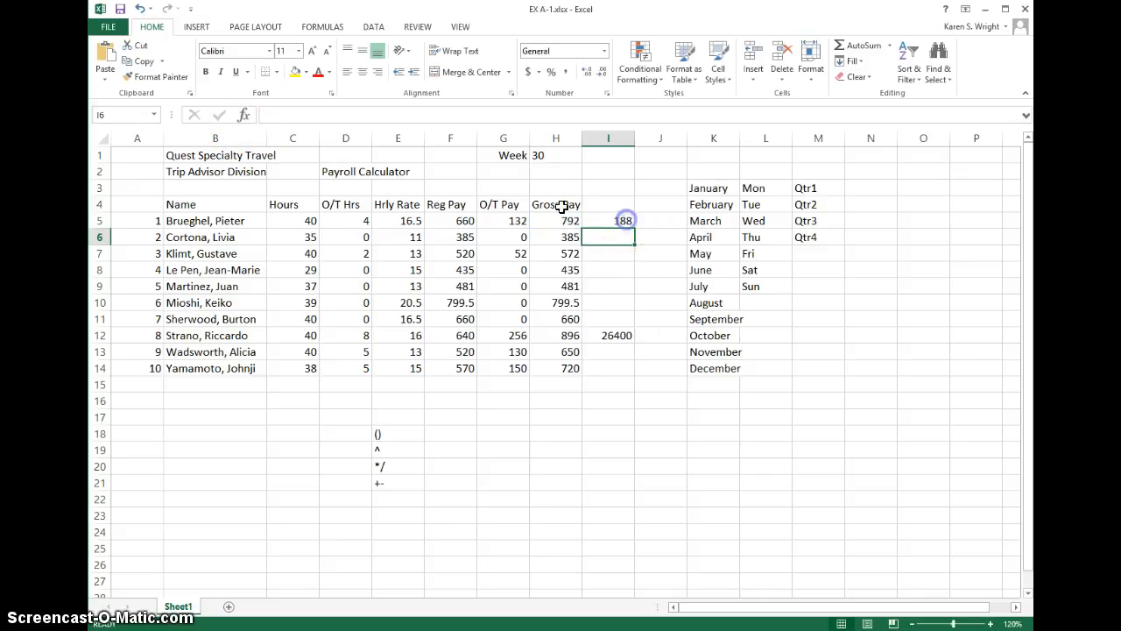
pyautogui.click(623, 220)
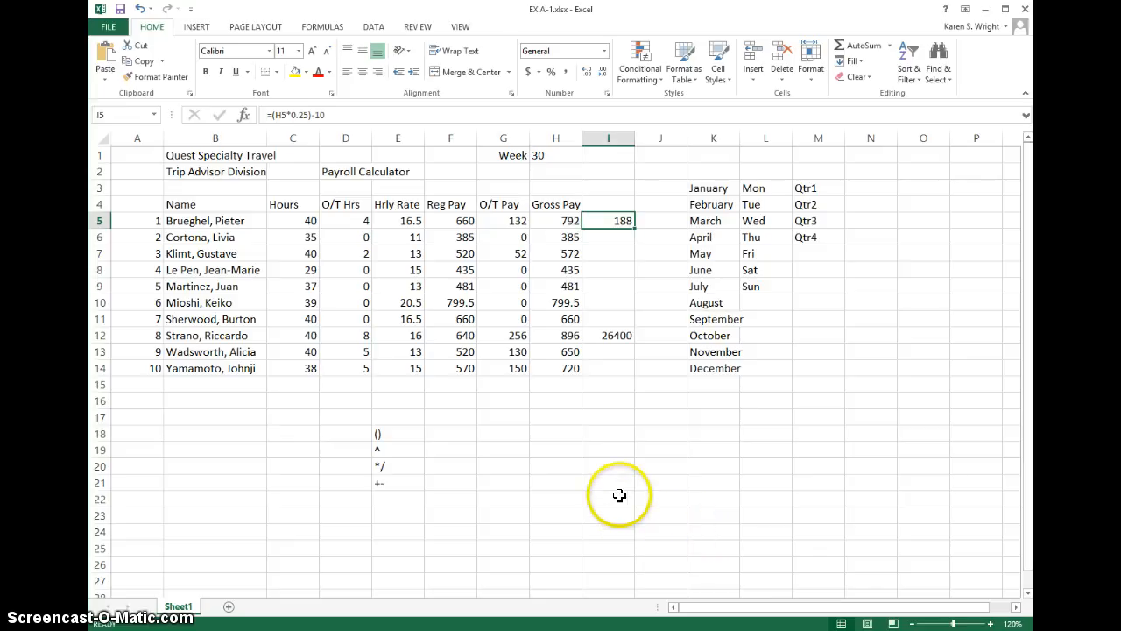
# Step: Show the sheet in Page Break Preview and move the vertical page break out to column M so all columns fit on one page
pyautogui.click(460, 27)
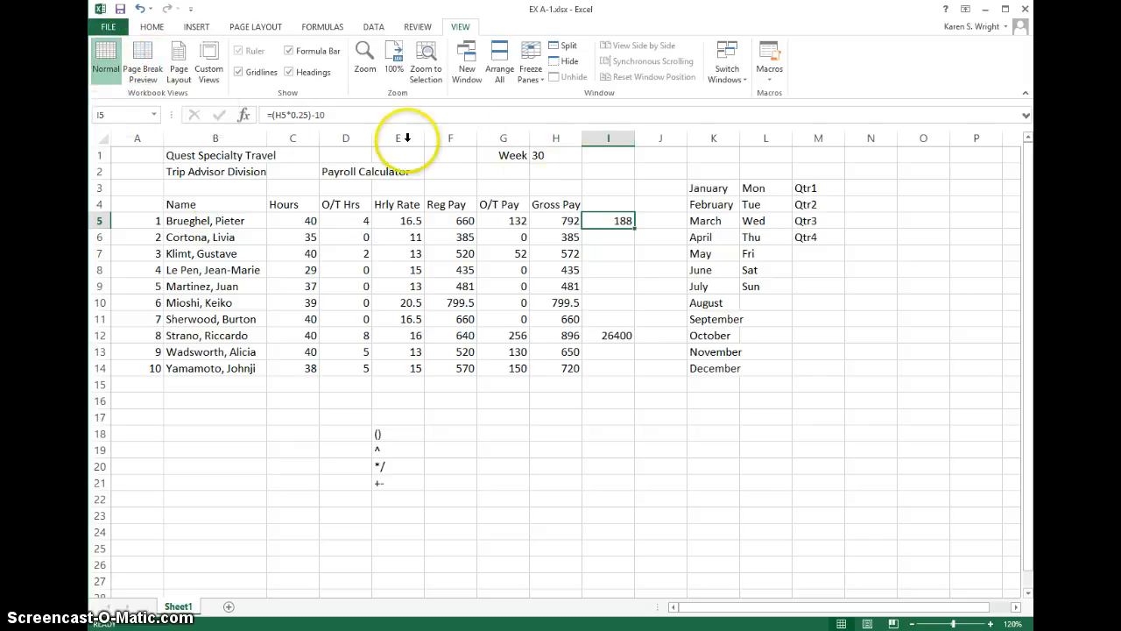
pyautogui.click(140, 68)
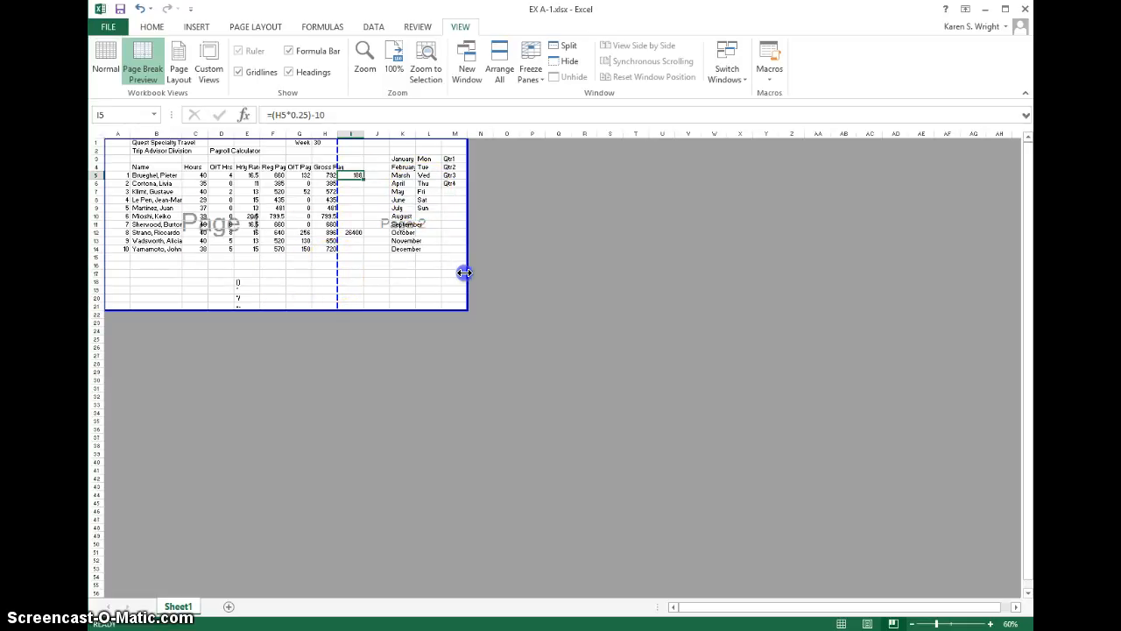
pyautogui.moveTo(467, 273); pyautogui.dragTo(465, 271)
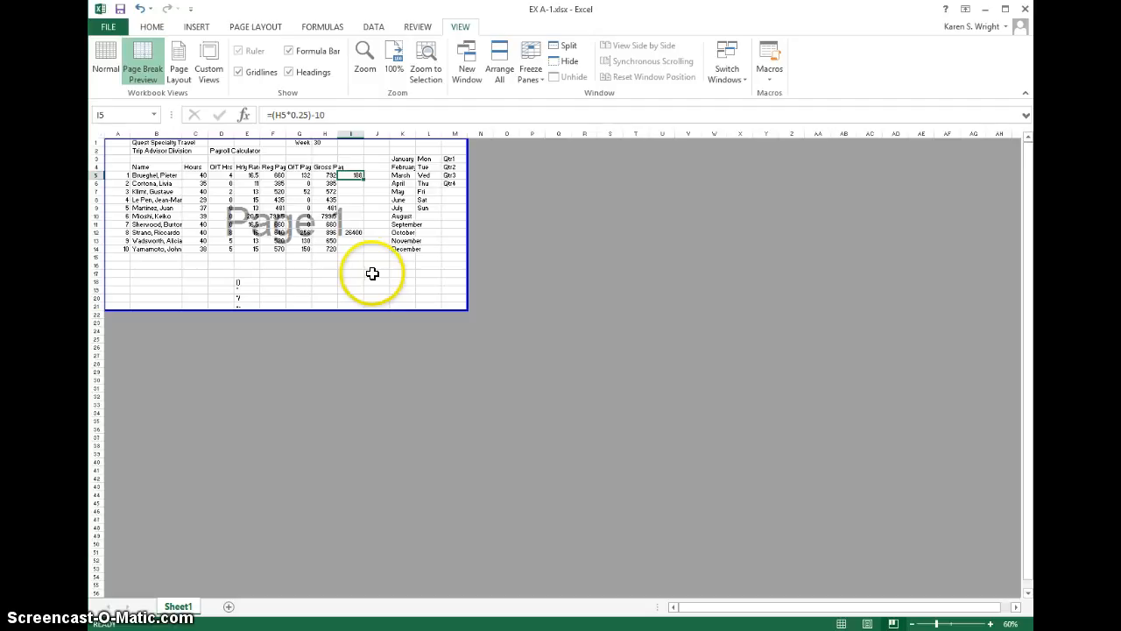
# Step: Show the sheet in Page Layout view and enter the author's full name in the left section of the header
pyautogui.click(179, 63)
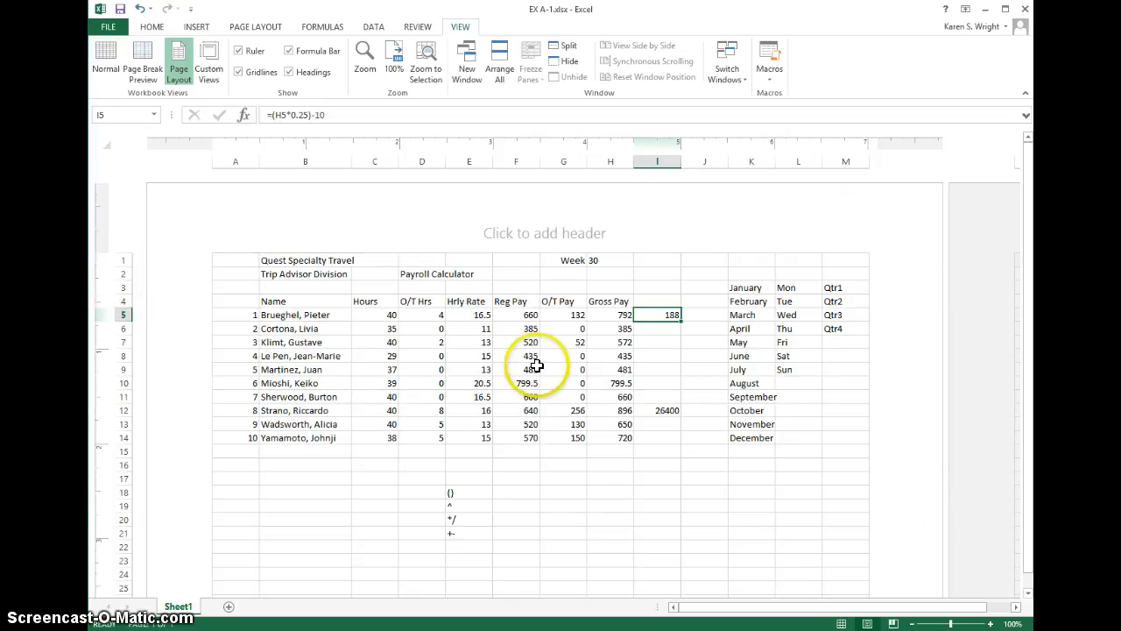
pyautogui.click(510, 238)
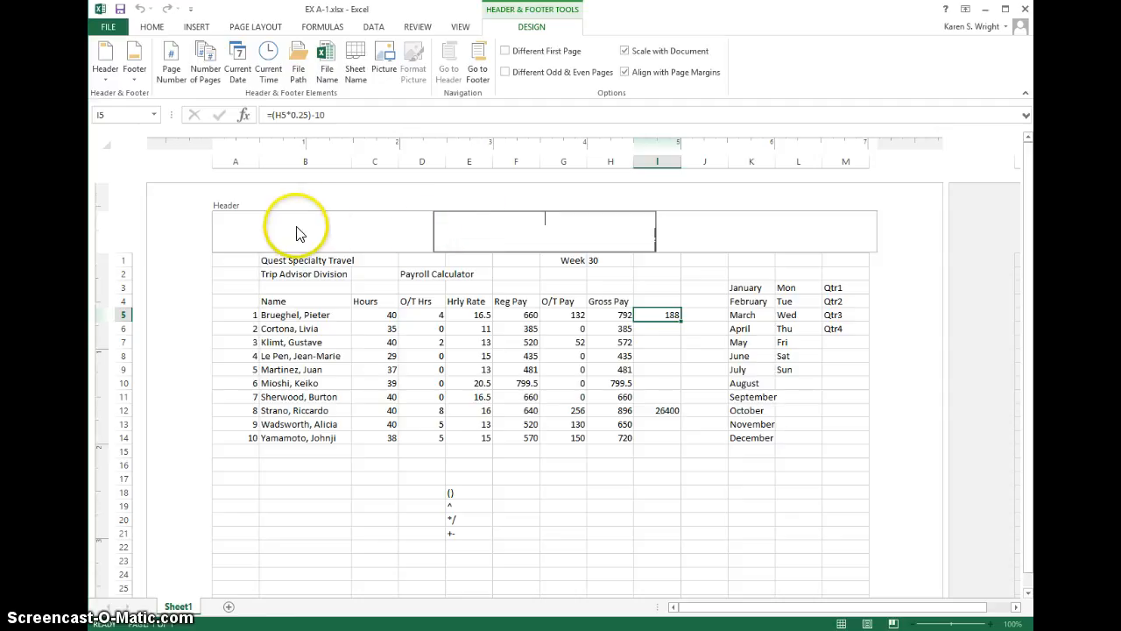
pyautogui.click(236, 228)
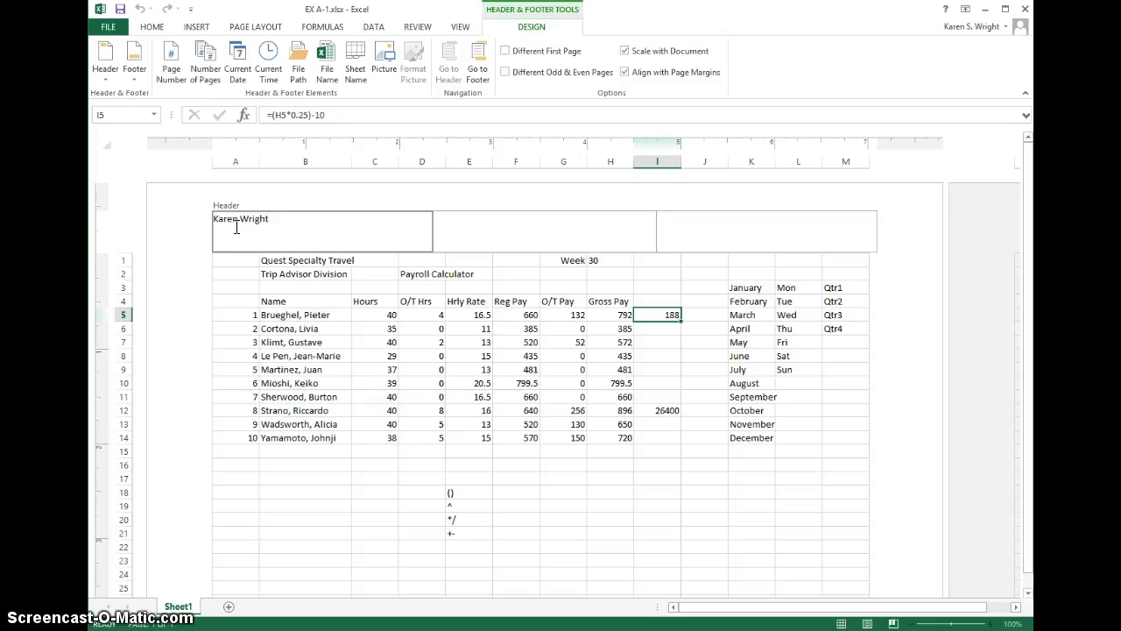
# Step: Build the page numbering &[Page] of &[Pages] in the right section of the header
pyautogui.click(799, 230)
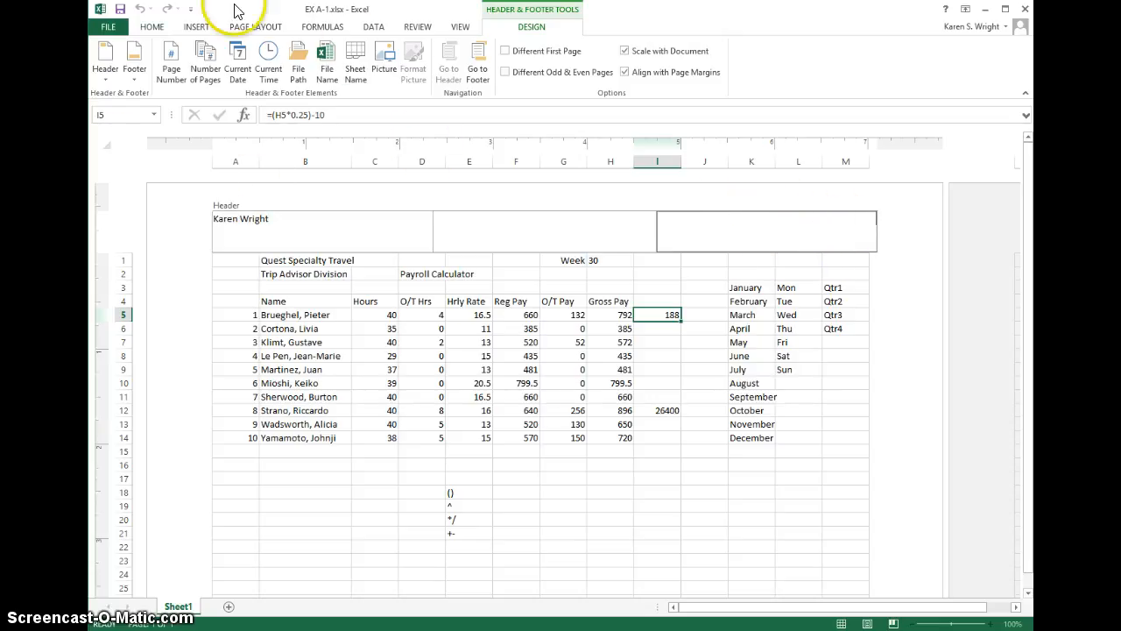
pyautogui.click(207, 68)
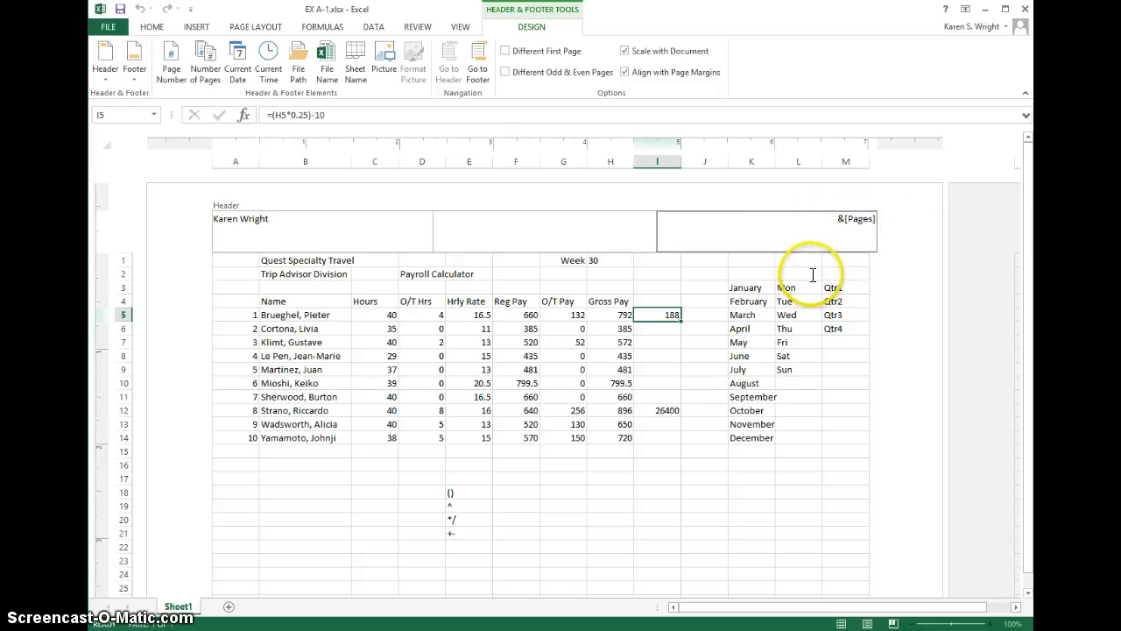
pyautogui.press('Tab')
pyautogui.click(870, 235)
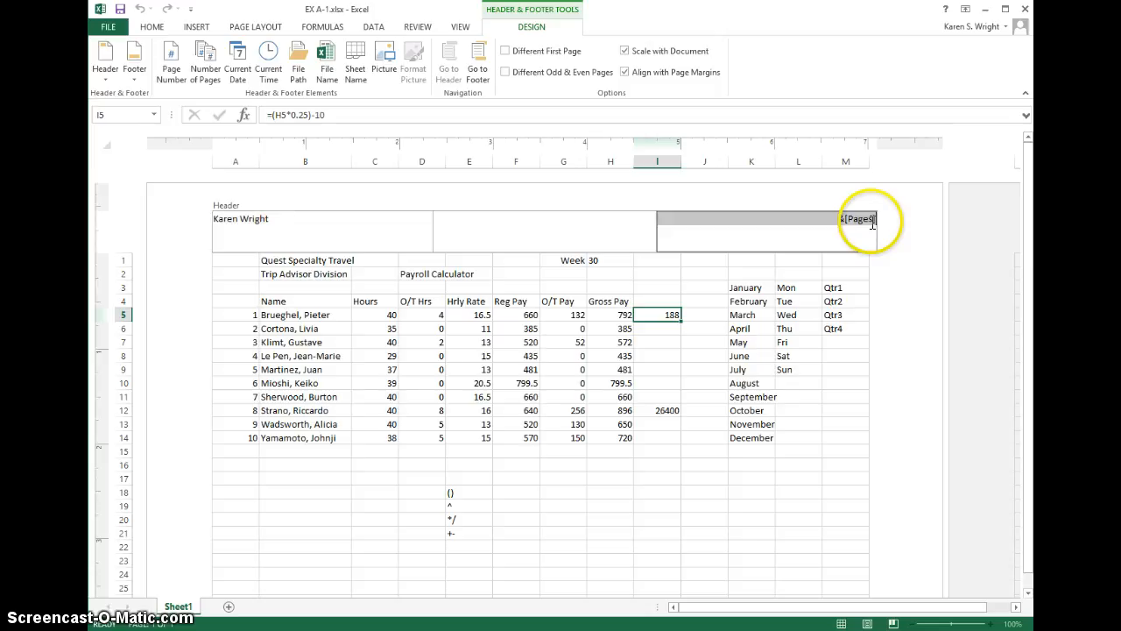
pyautogui.click(831, 221)
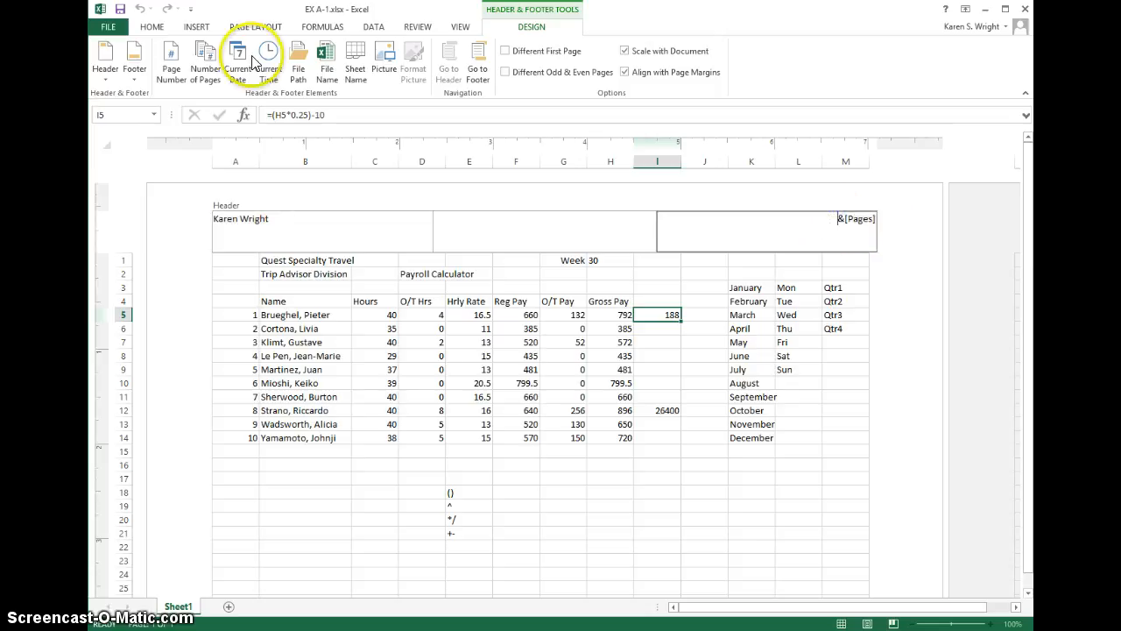
pyautogui.click(173, 59)
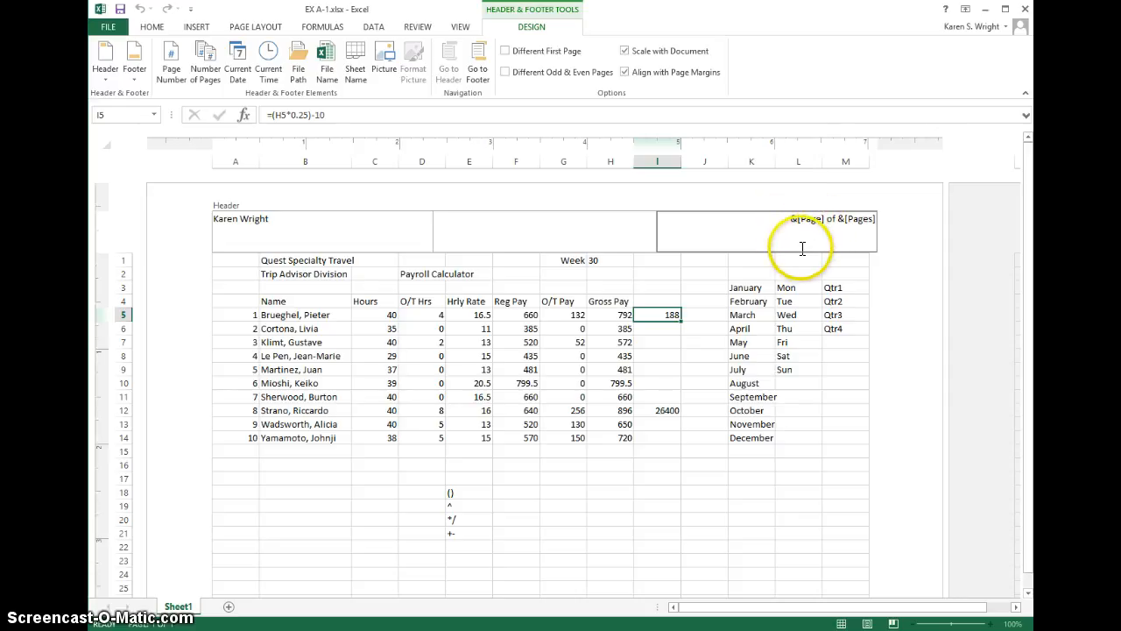
pyautogui.press('Tab')
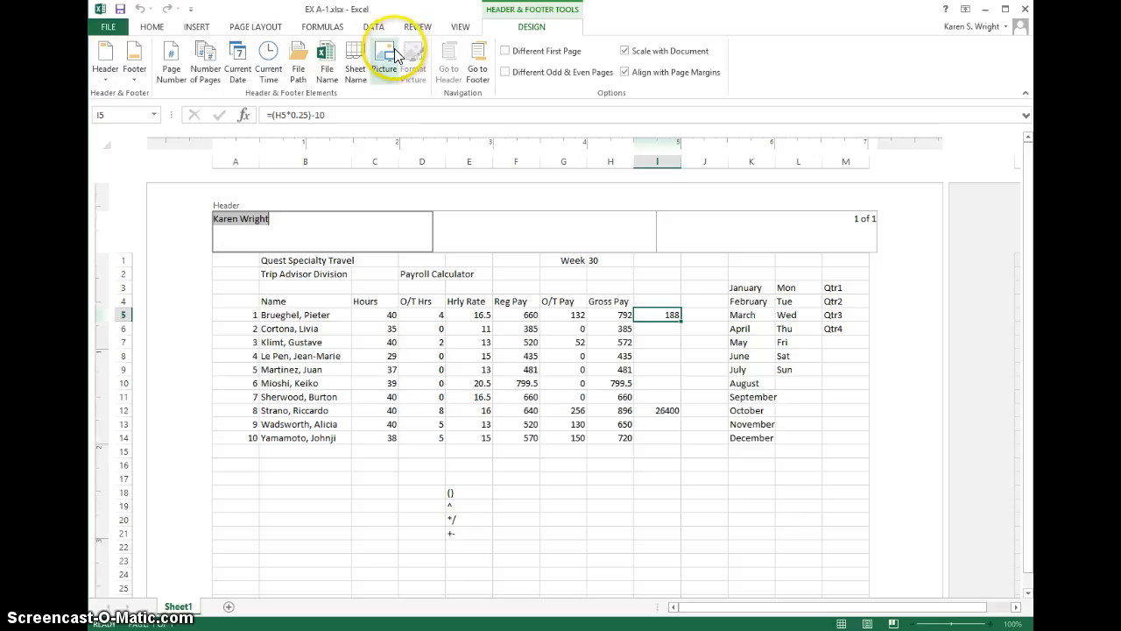
# Step: Insert the file name field &[File] in the center section of the footer and return to the worksheet data
pyautogui.click(395, 81)
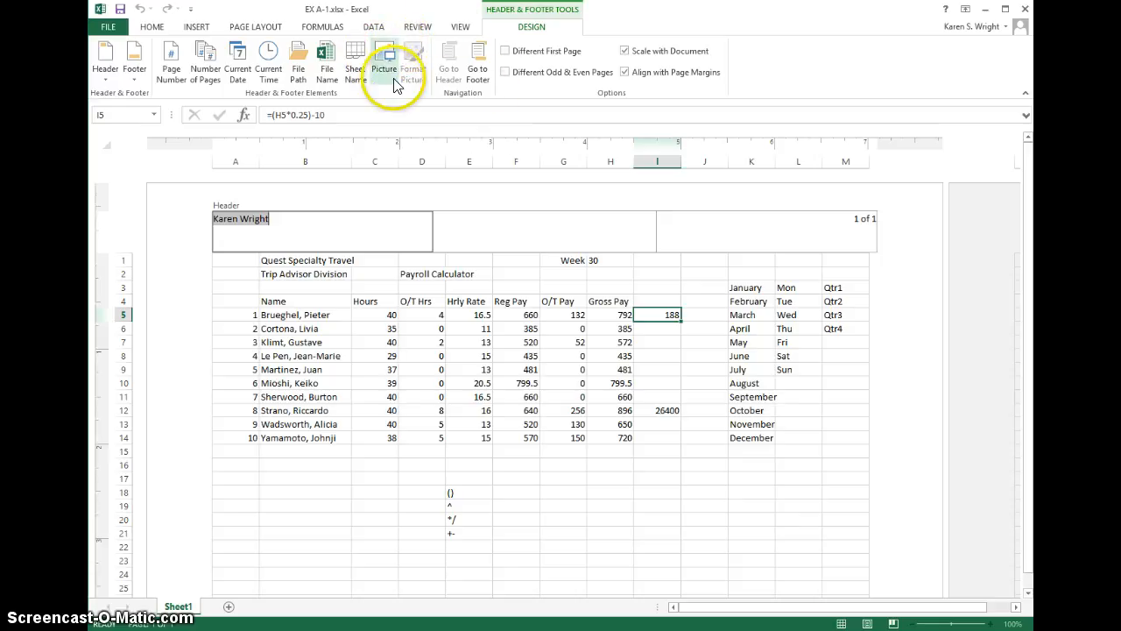
pyautogui.click(481, 68)
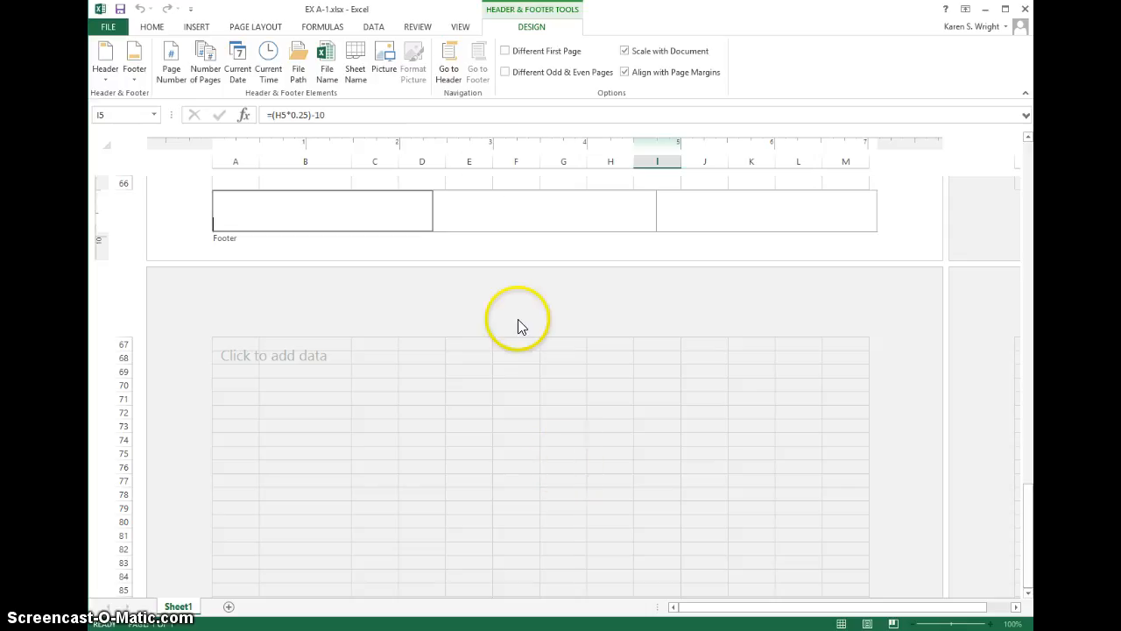
pyautogui.click(542, 230)
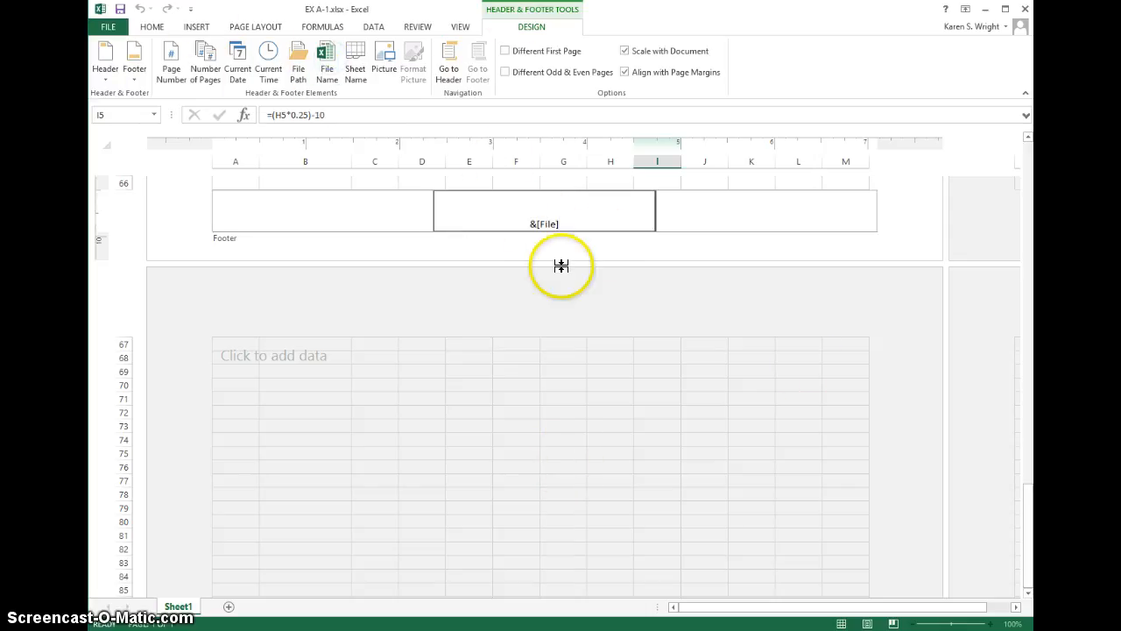
pyautogui.press('Tab')
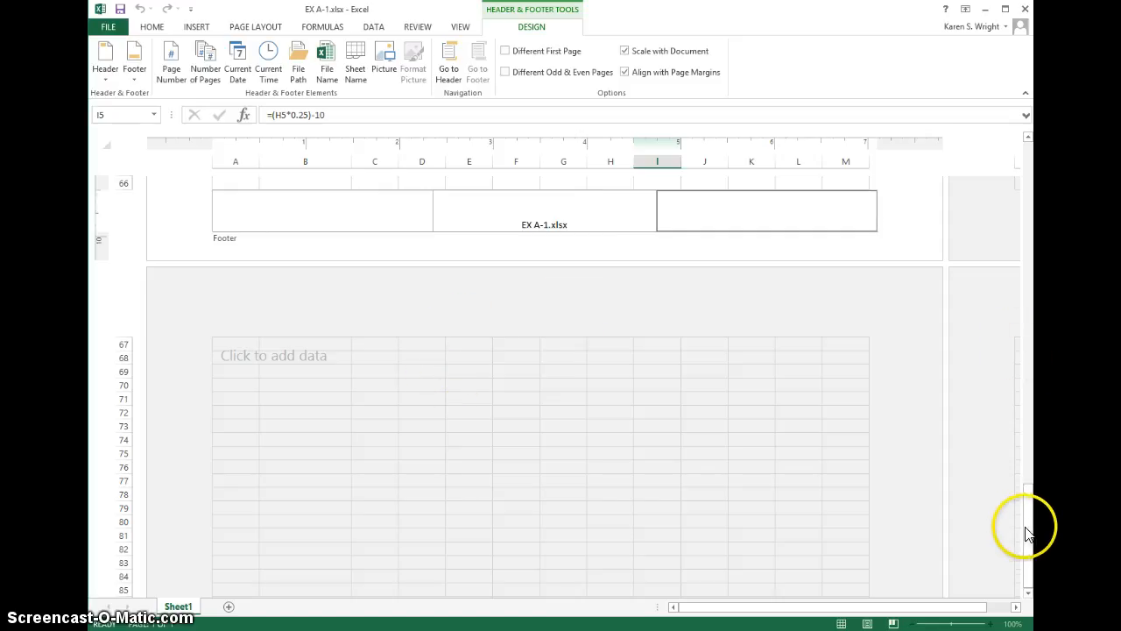
pyautogui.moveTo(1031, 533); pyautogui.dragTo(1022, 175)
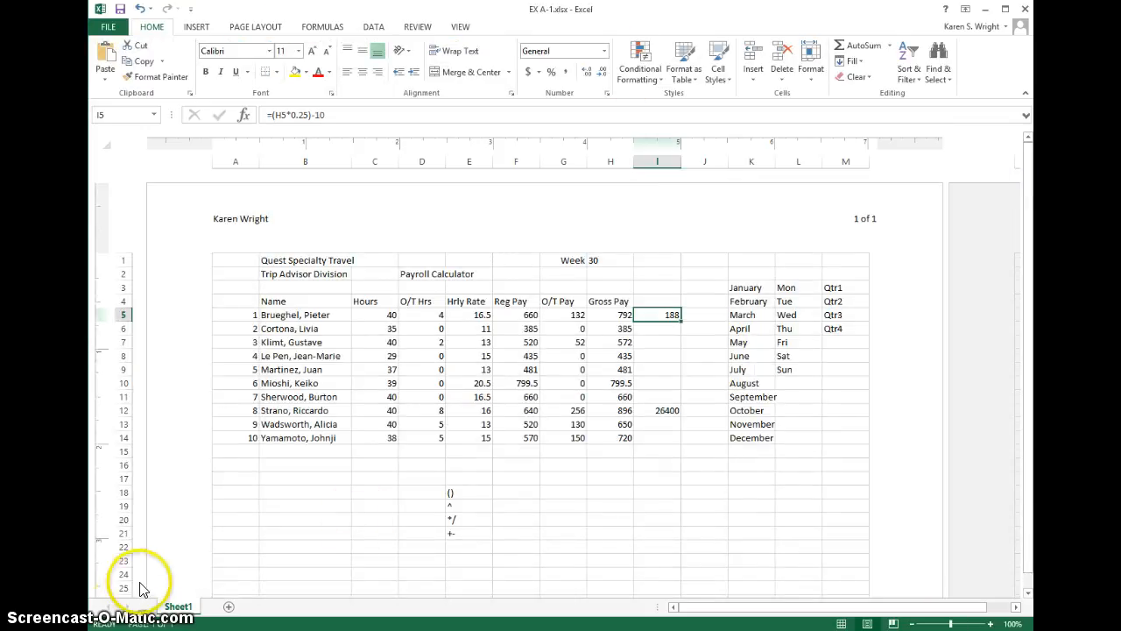
# Step: Open the print preview and look through the choices for which sheets or selection to print
pyautogui.click(109, 29)
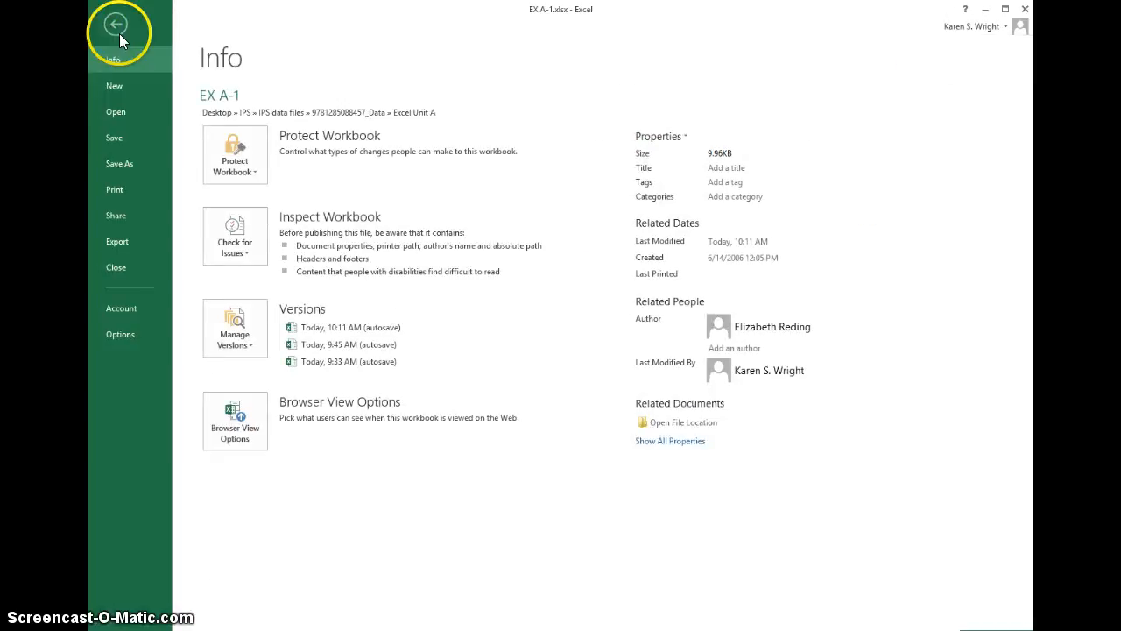
pyautogui.click(124, 191)
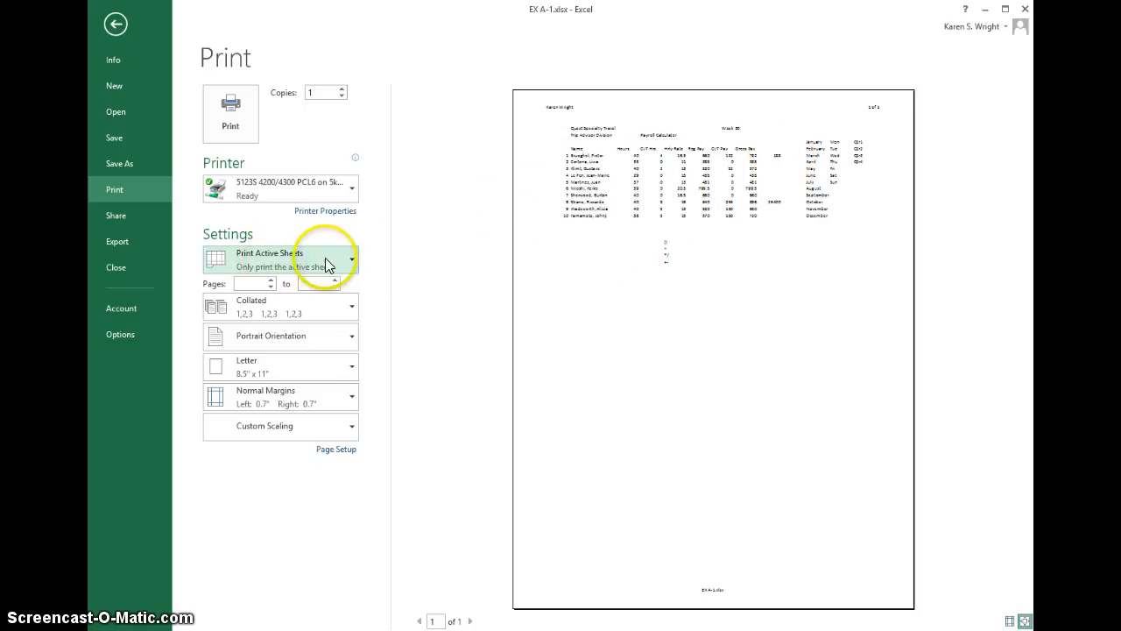
pyautogui.click(349, 260)
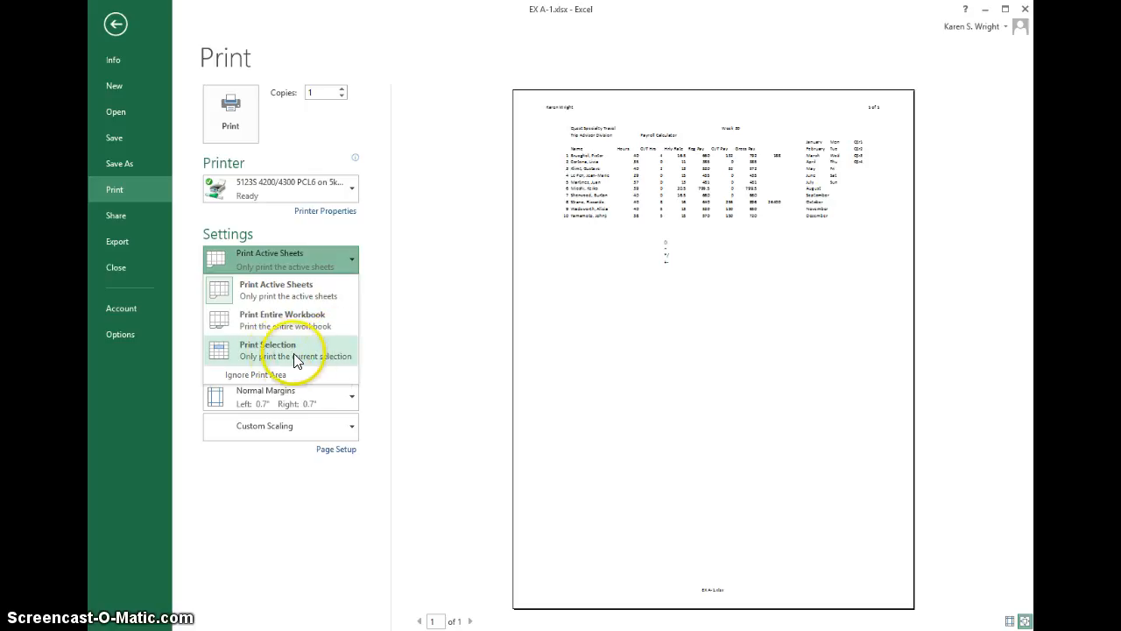
pyautogui.click(561, 313)
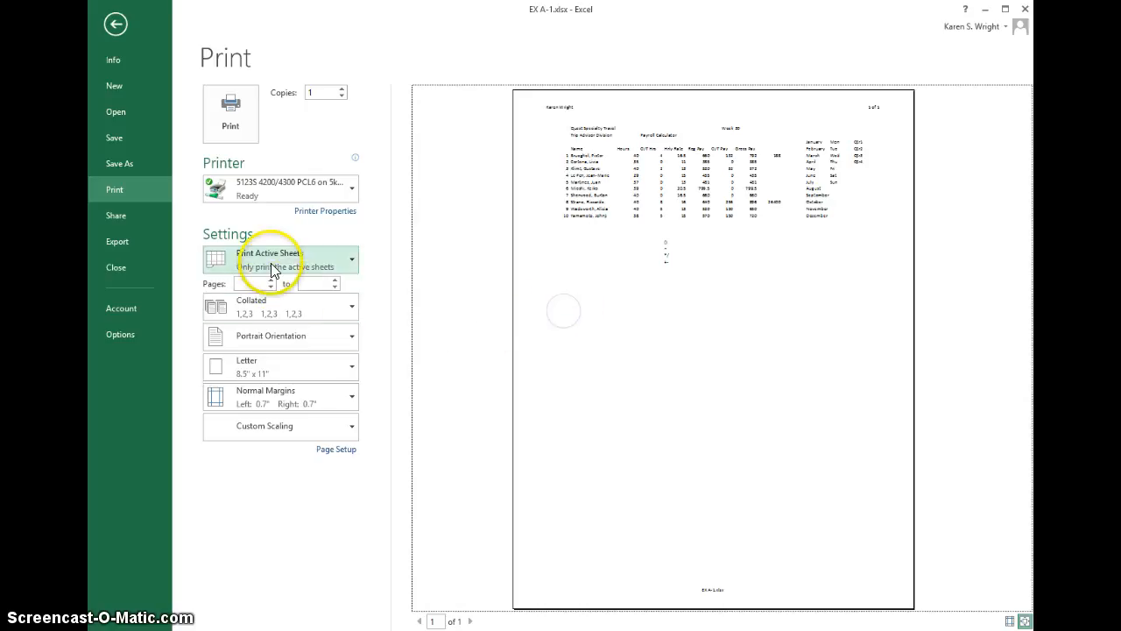
# Step: Set the printout to landscape orientation with wide margins
pyautogui.click(329, 338)
pyautogui.click(290, 401)
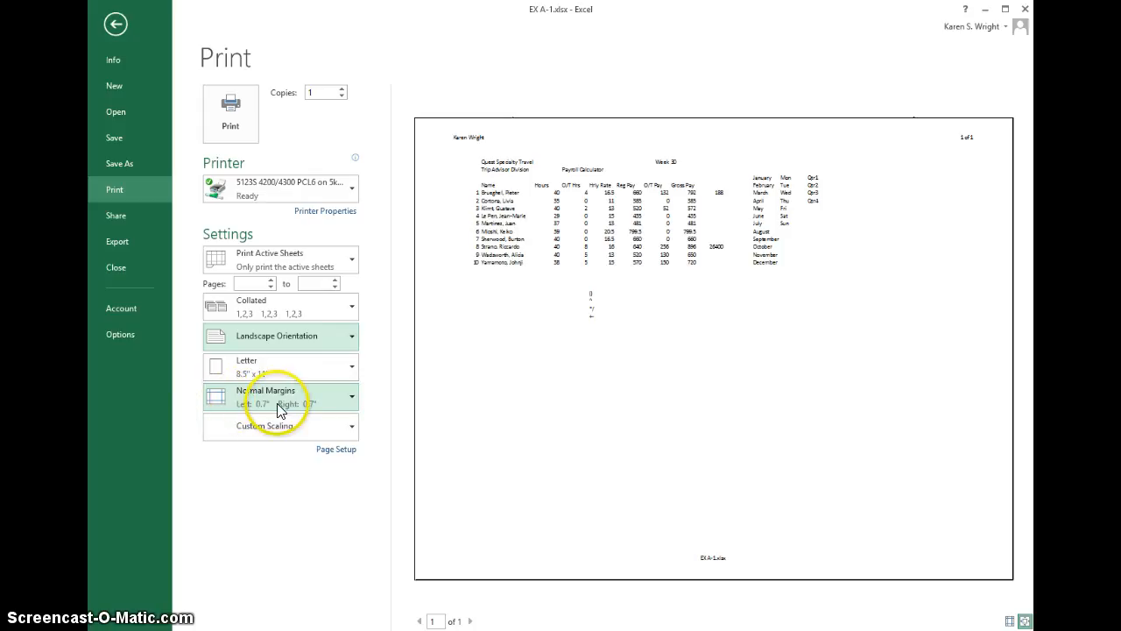
pyautogui.click(348, 401)
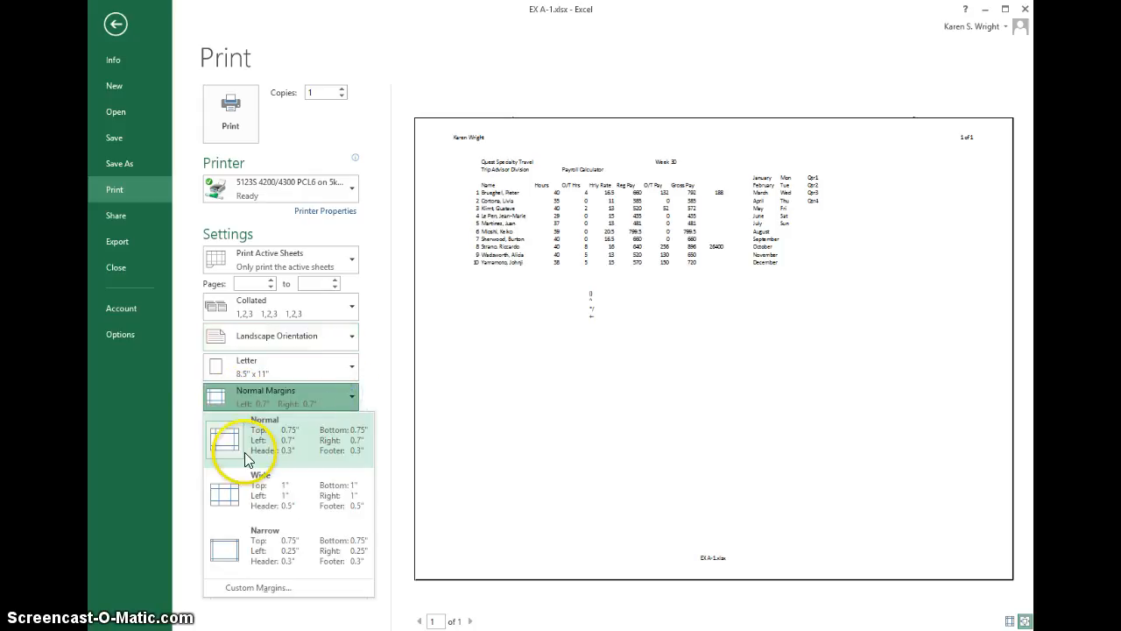
pyautogui.click(289, 491)
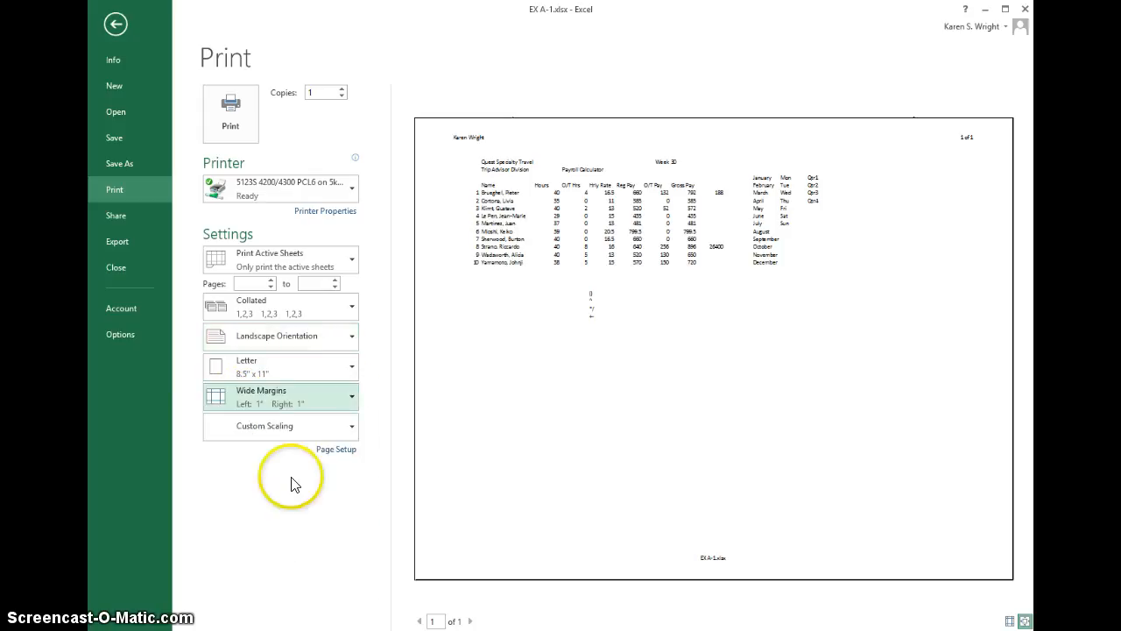
# Step: Look through the scaling choices for the printout, leave the custom scaling in place, and return to the worksheet
pyautogui.click(329, 433)
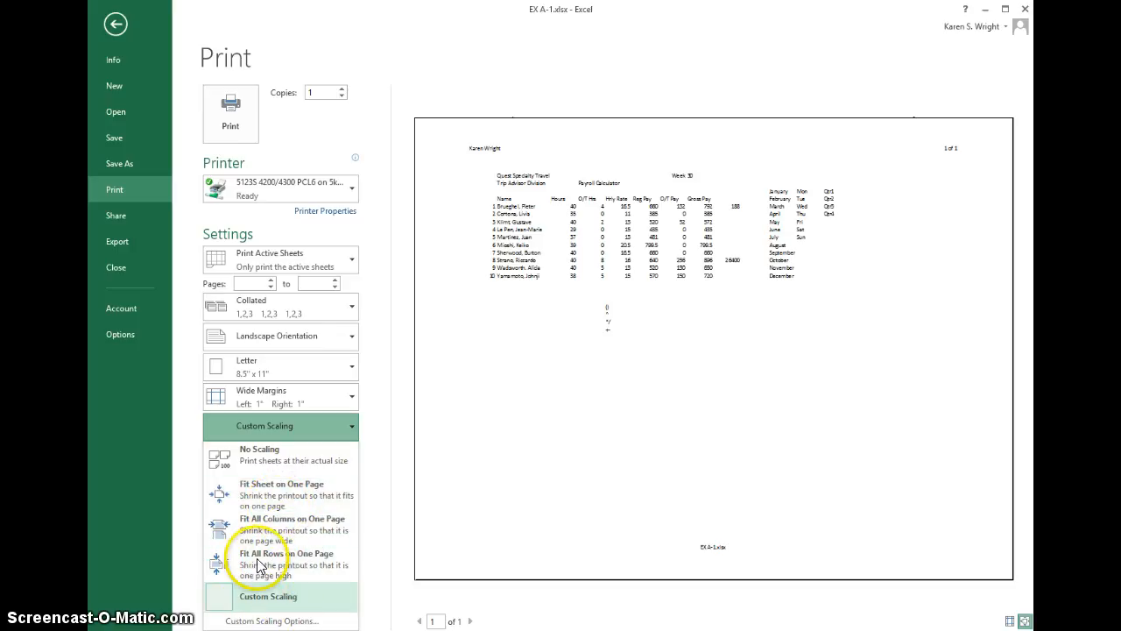
pyautogui.click(392, 321)
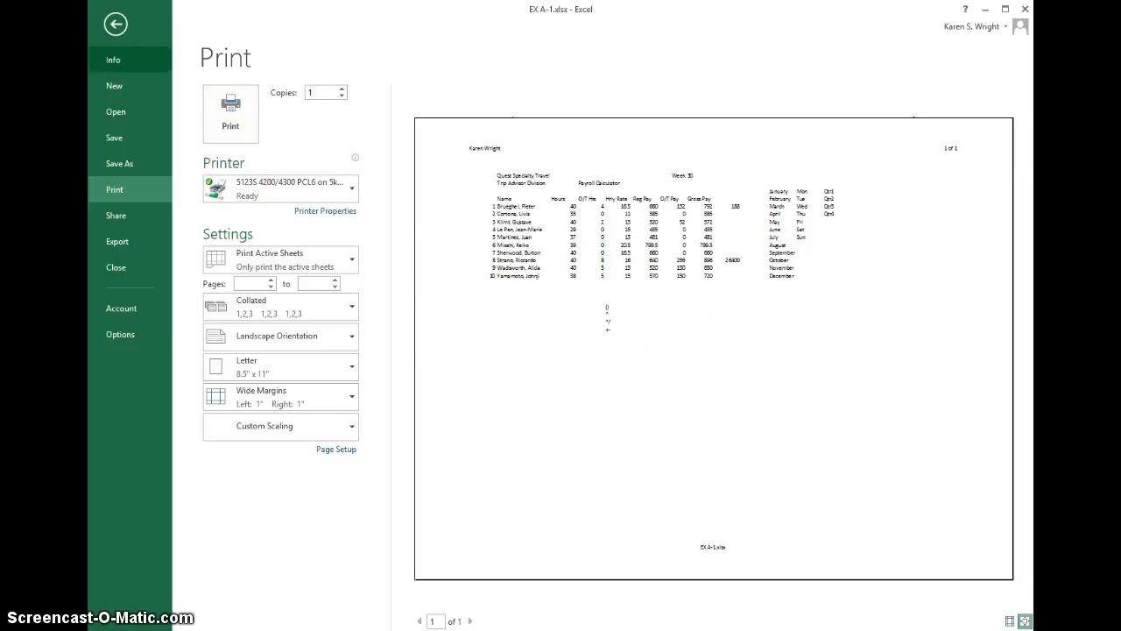
pyautogui.click(117, 27)
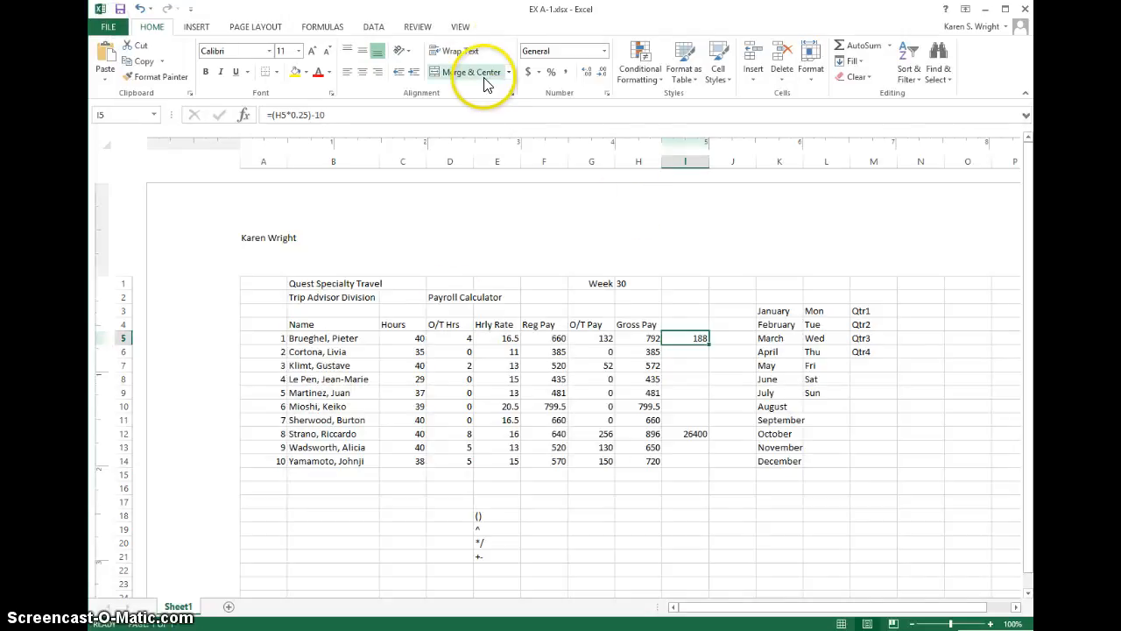
# Step: Hide the worksheet's on-screen gridlines and show them again
pyautogui.click(462, 28)
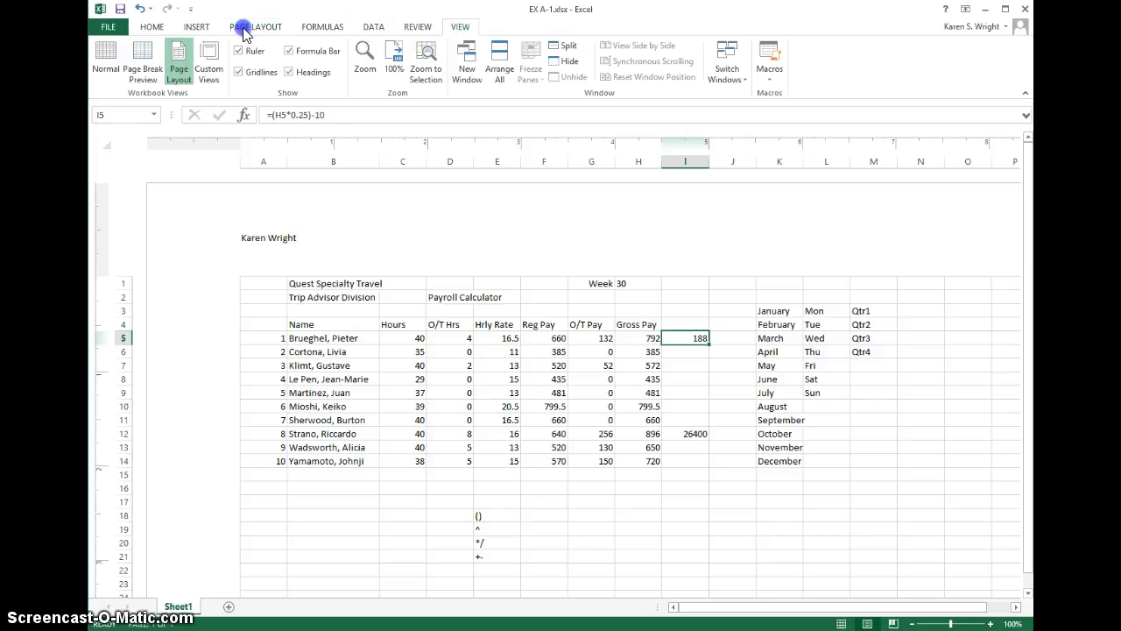
pyautogui.click(245, 28)
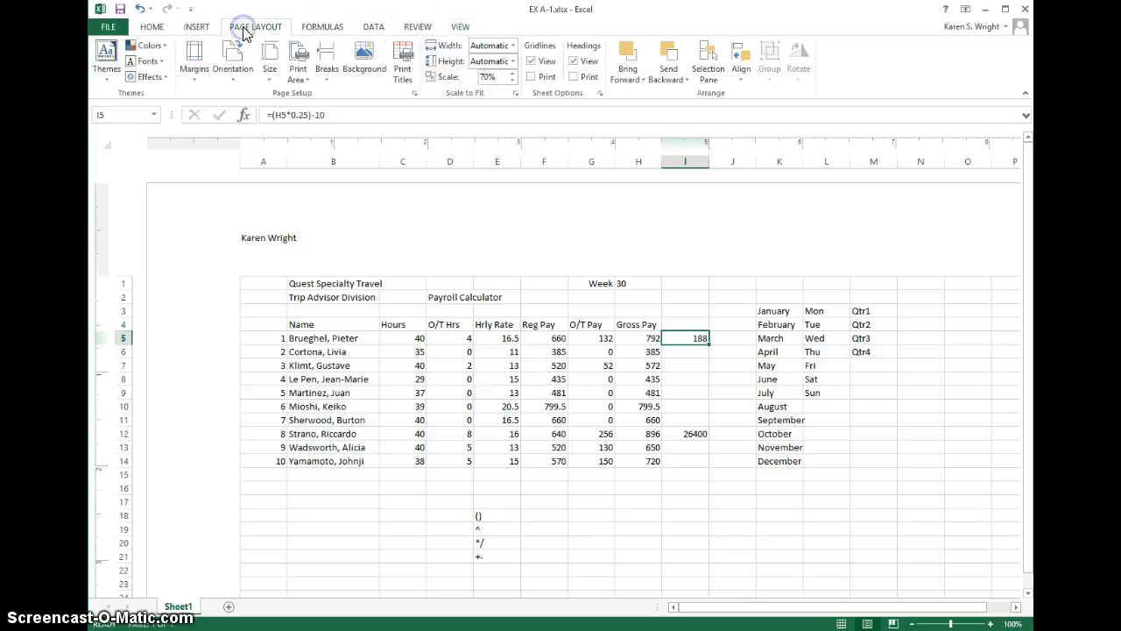
pyautogui.click(530, 62)
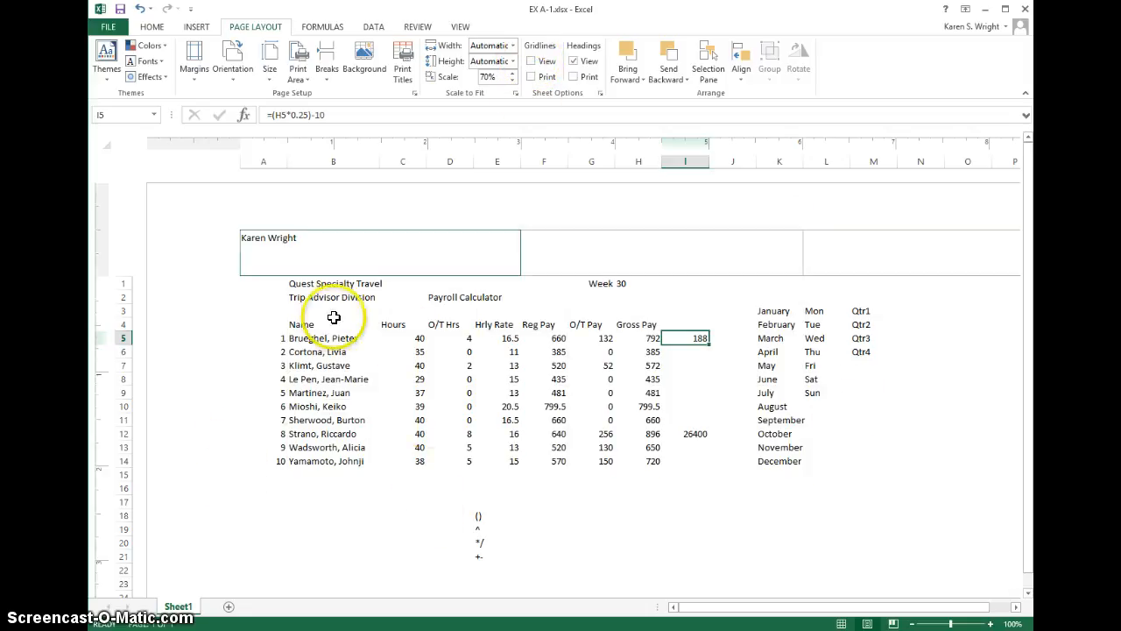
pyautogui.click(531, 61)
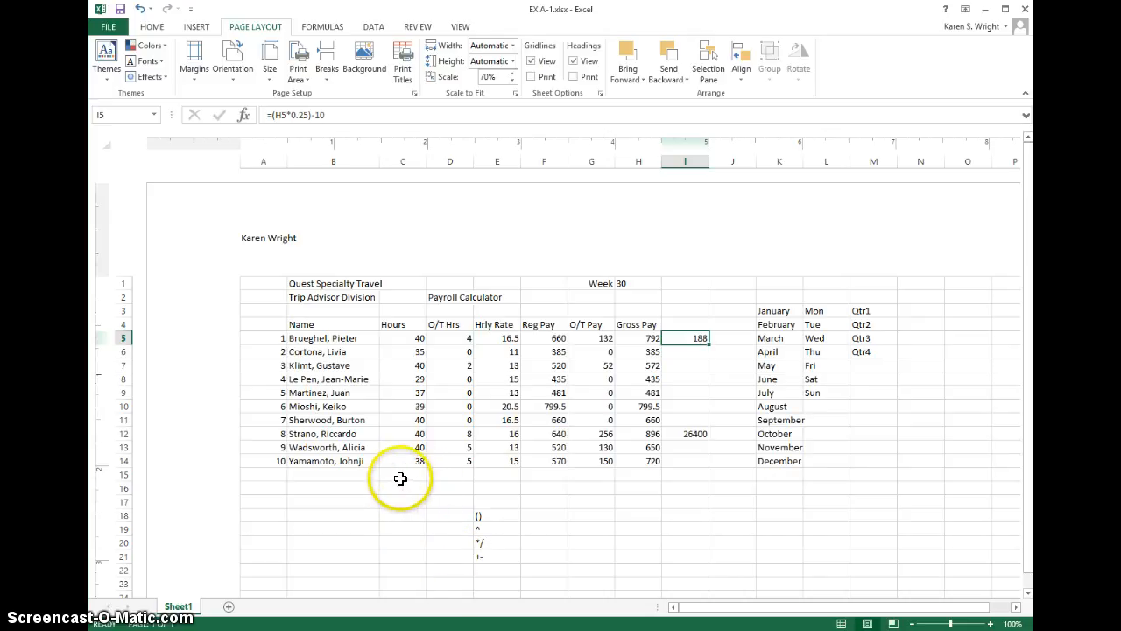
# Step: Turn on printing of the gridlines and the row and column headings, and check the result in the print preview
pyautogui.click(531, 76)
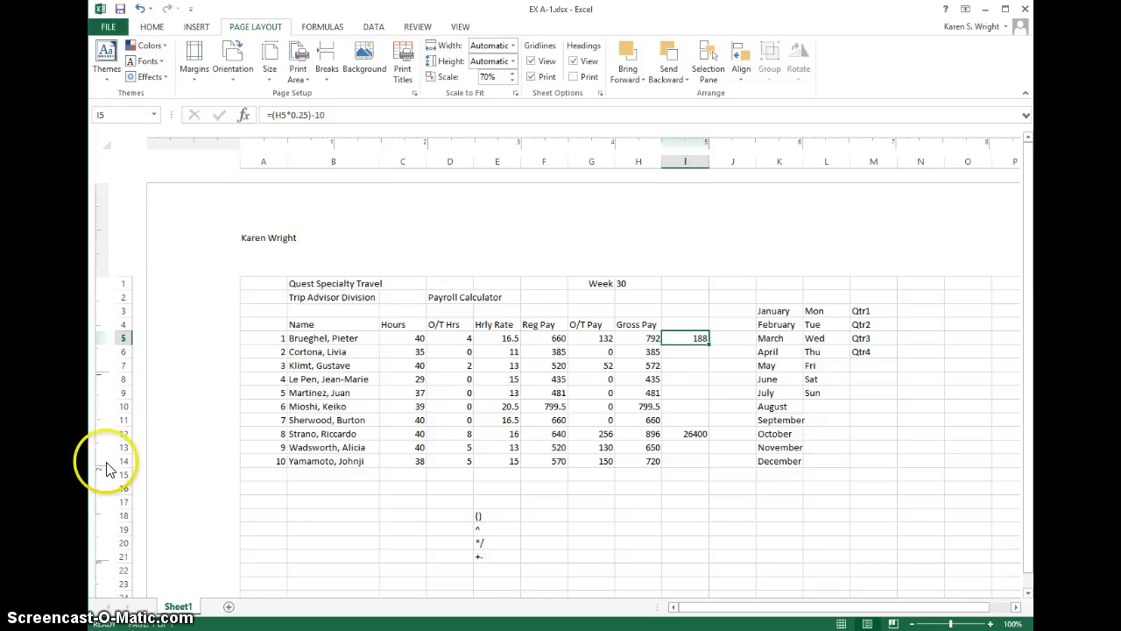
pyautogui.click(574, 78)
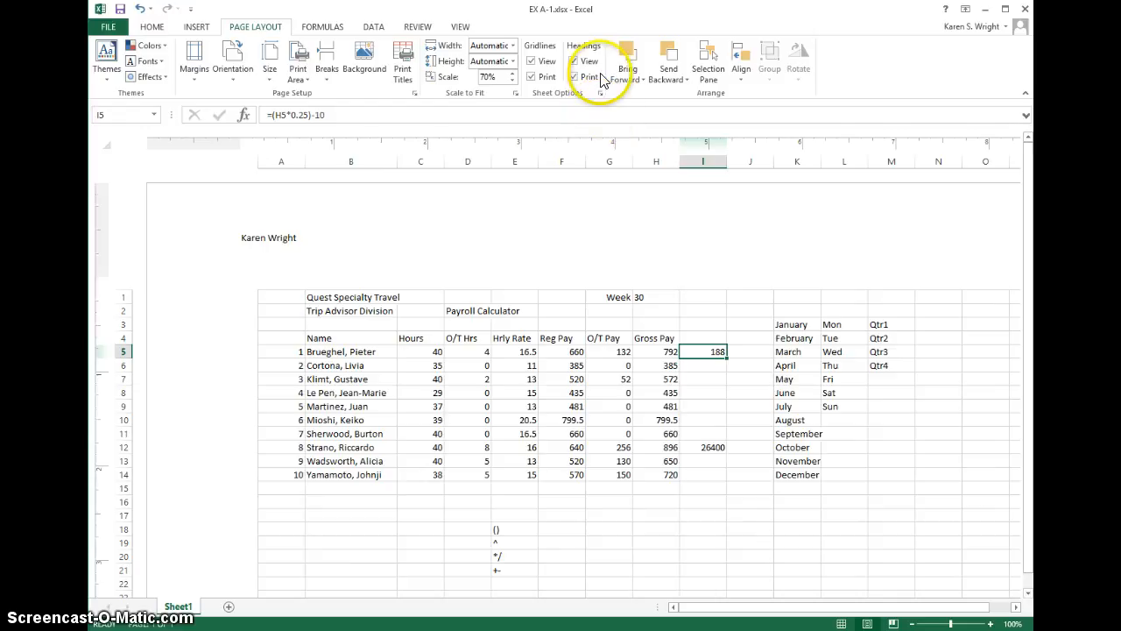
pyautogui.click(100, 28)
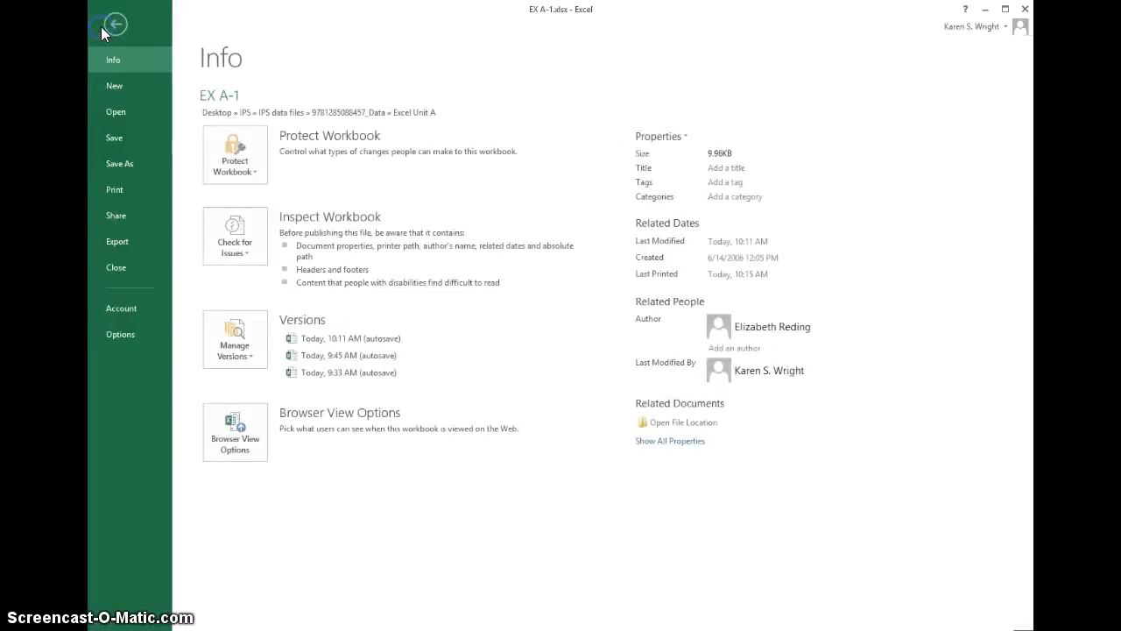
pyautogui.click(105, 197)
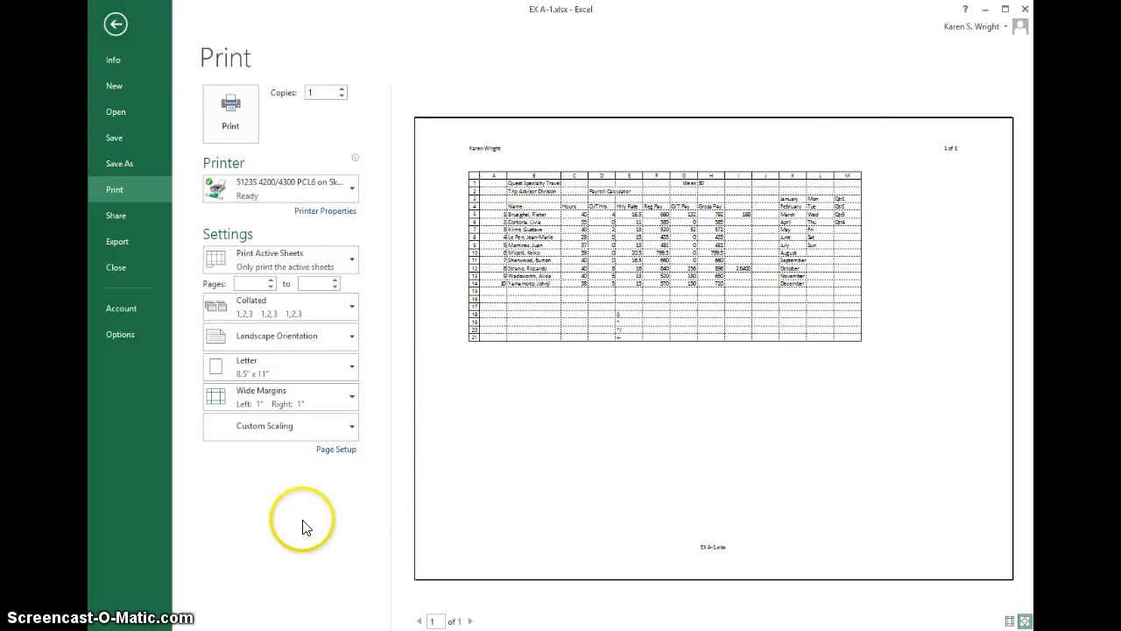
pyautogui.click(116, 25)
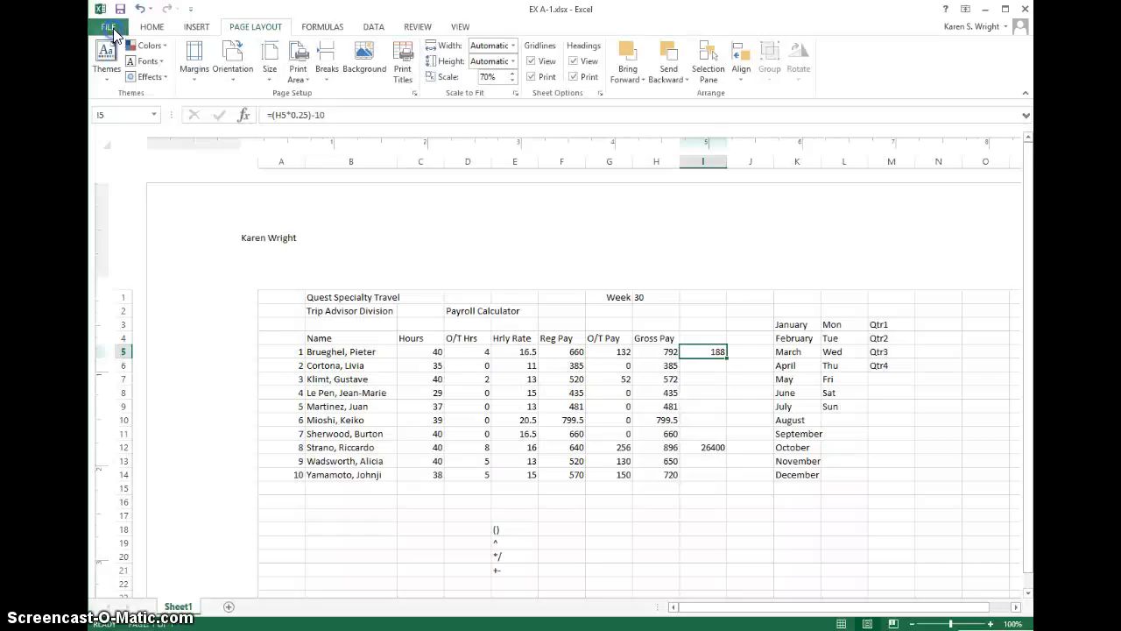